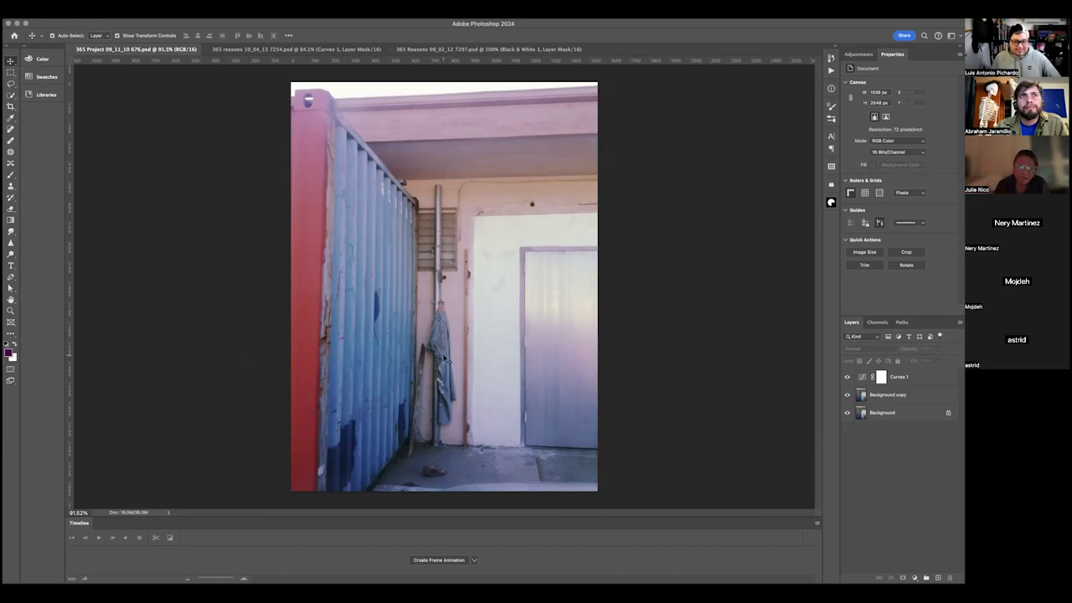
- Outline the red and blue shipping container with the Lasso tool and clear the selection
scroll(445, 358, up, 5)
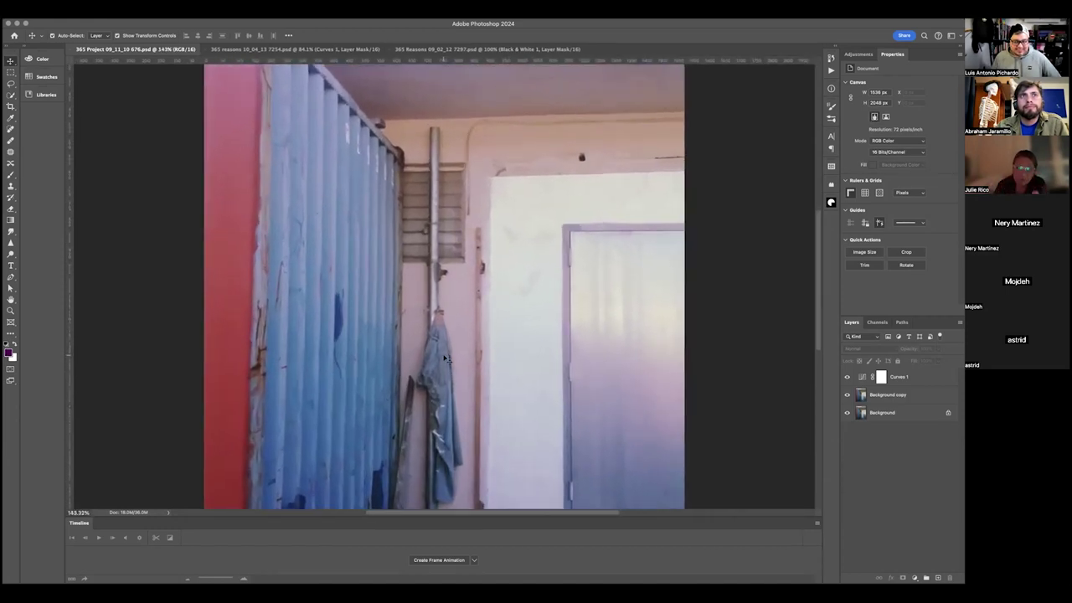
scroll(445, 359, down, 5)
scroll(445, 358, left, 2)
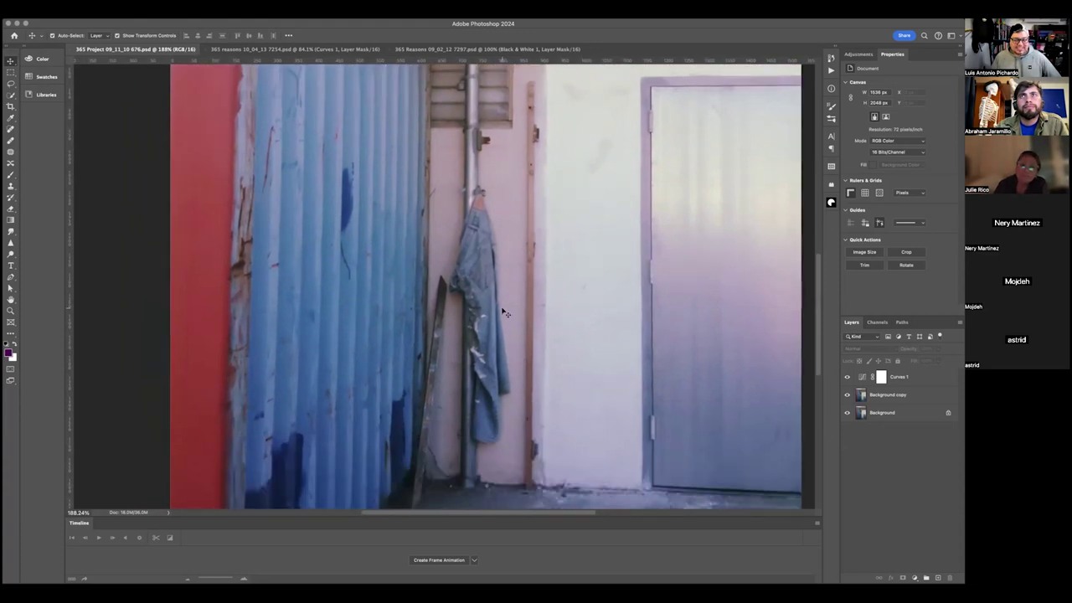
scroll(503, 312, down, 2)
scroll(503, 312, down, 3)
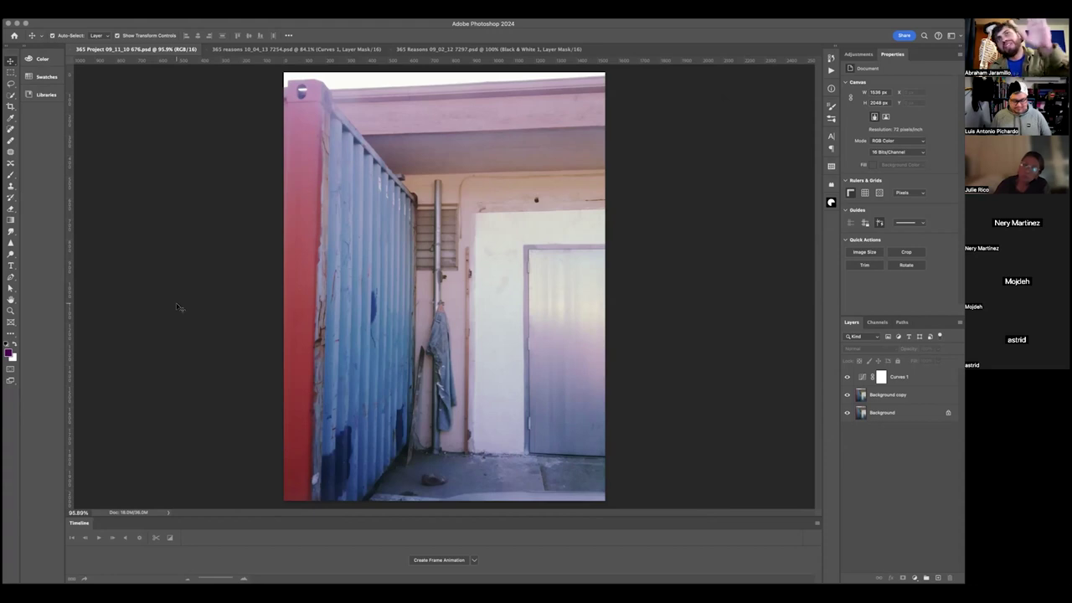
key(l)
mouse_move(273, 86)
mouse_down()
mouse_move(312, 84)
mouse_move(396, 238)
mouse_move(407, 323)
mouse_move(365, 461)
mouse_move(286, 507)
mouse_move(247, 419)
mouse_move(279, 275)
mouse_move(293, 81)
mouse_up()
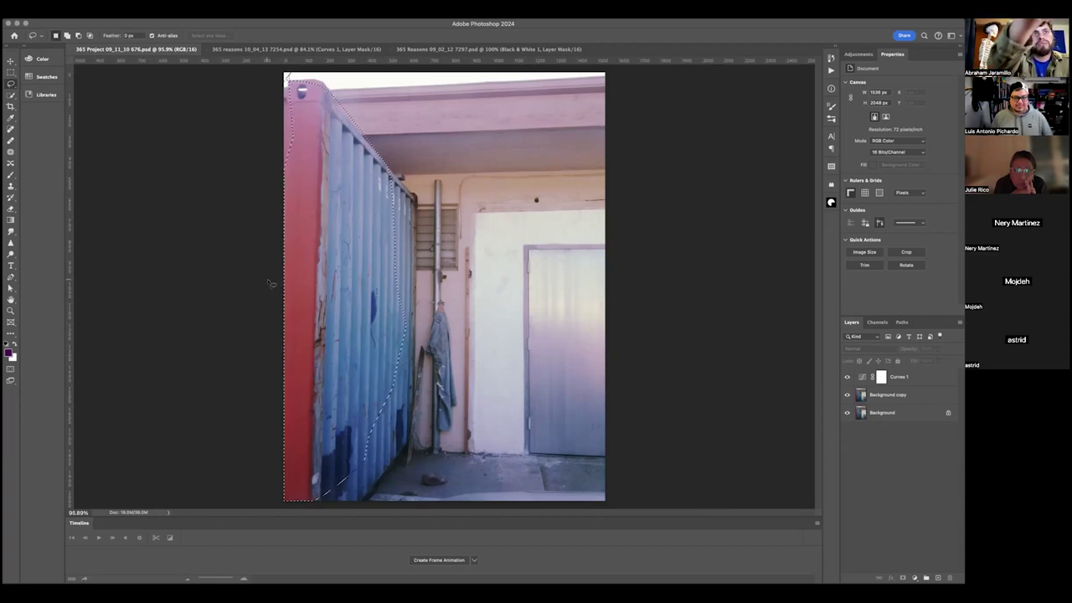
click(275, 310)
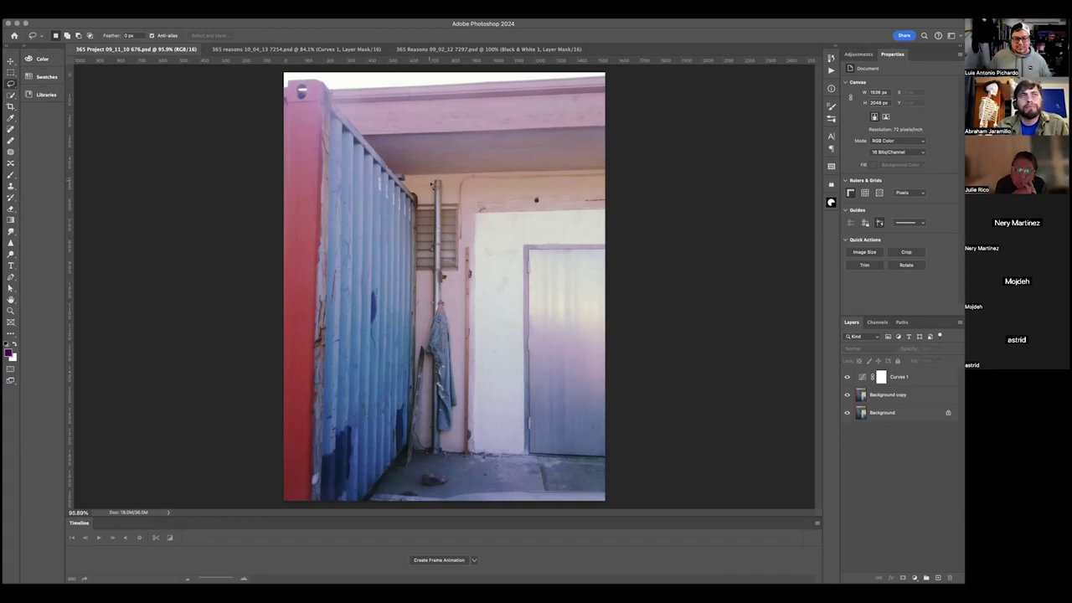
- Lasso the container's receding upper edge down to the wall vent, and replace that selection with an outline around the hanging jacket
mouse_move(300, 89)
mouse_down()
mouse_move(388, 192)
mouse_move(433, 221)
mouse_move(456, 212)
mouse_move(447, 179)
mouse_move(382, 119)
mouse_move(301, 88)
mouse_up()
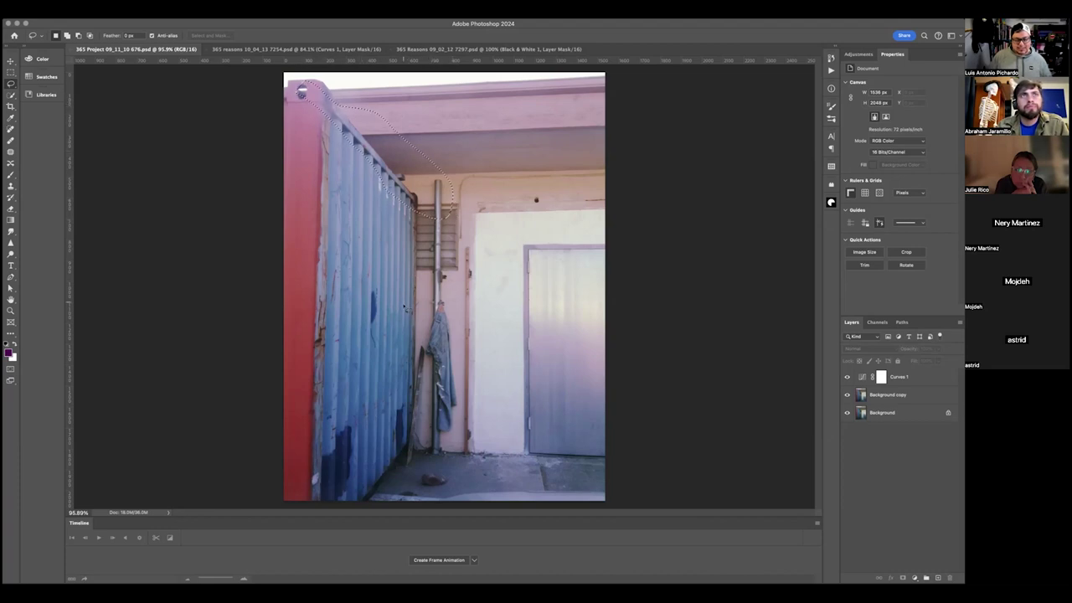
click(405, 309)
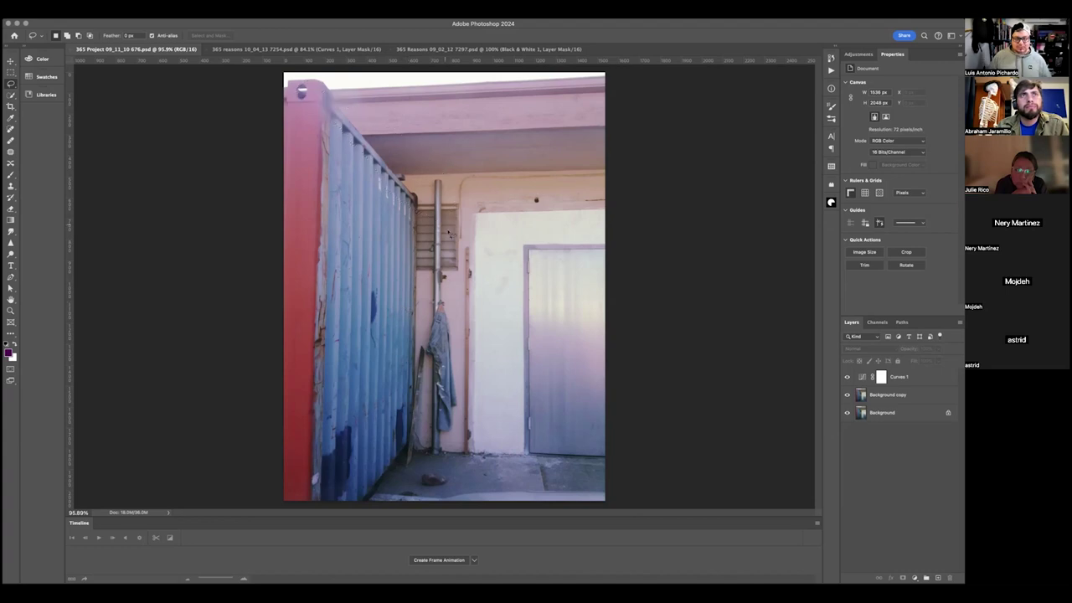
mouse_move(436, 289)
mouse_down()
mouse_move(480, 357)
mouse_move(456, 444)
mouse_move(405, 409)
mouse_move(437, 291)
mouse_up()
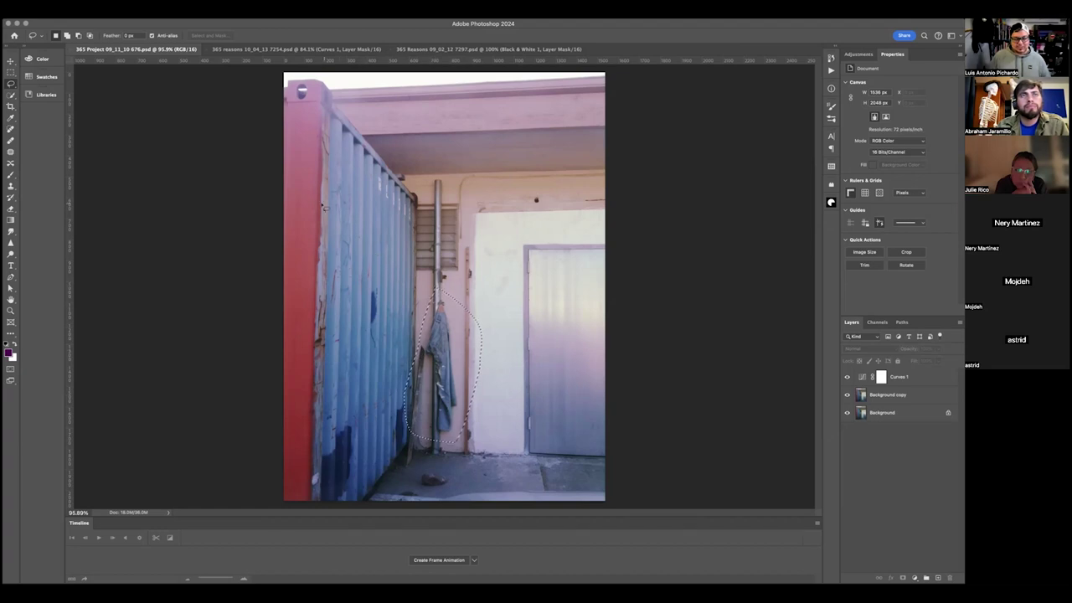
- Outline the blue corrugated side of the container with the Lasso tool and deselect it
mouse_move(337, 158)
mouse_down()
mouse_move(391, 249)
mouse_move(399, 356)
mouse_up()
mouse_move(383, 399)
mouse_down()
mouse_move(294, 448)
mouse_move(303, 356)
mouse_move(330, 296)
mouse_move(334, 164)
mouse_up()
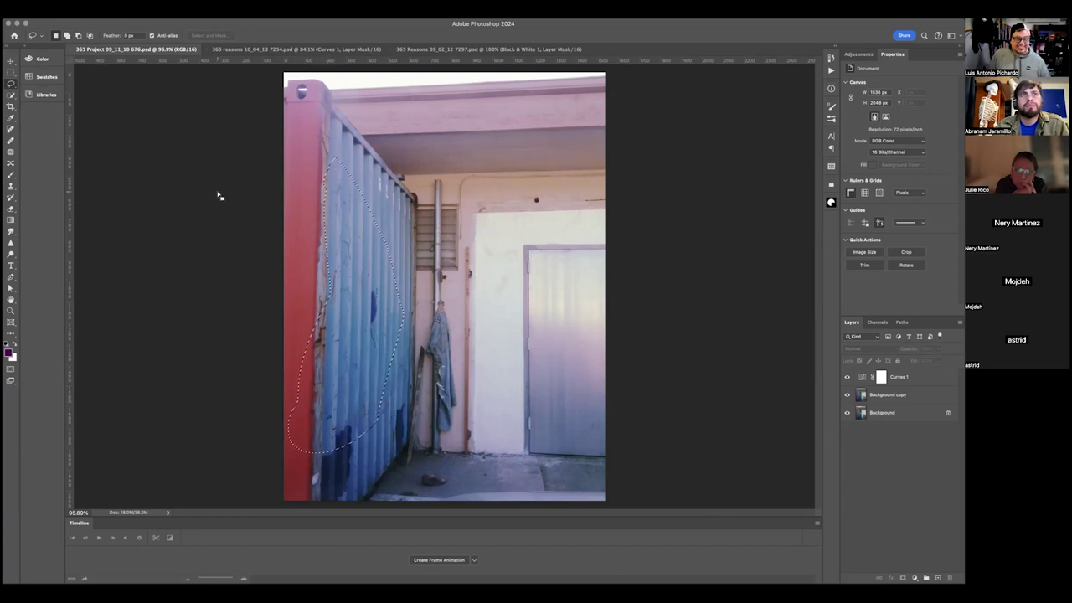
click(567, 283)
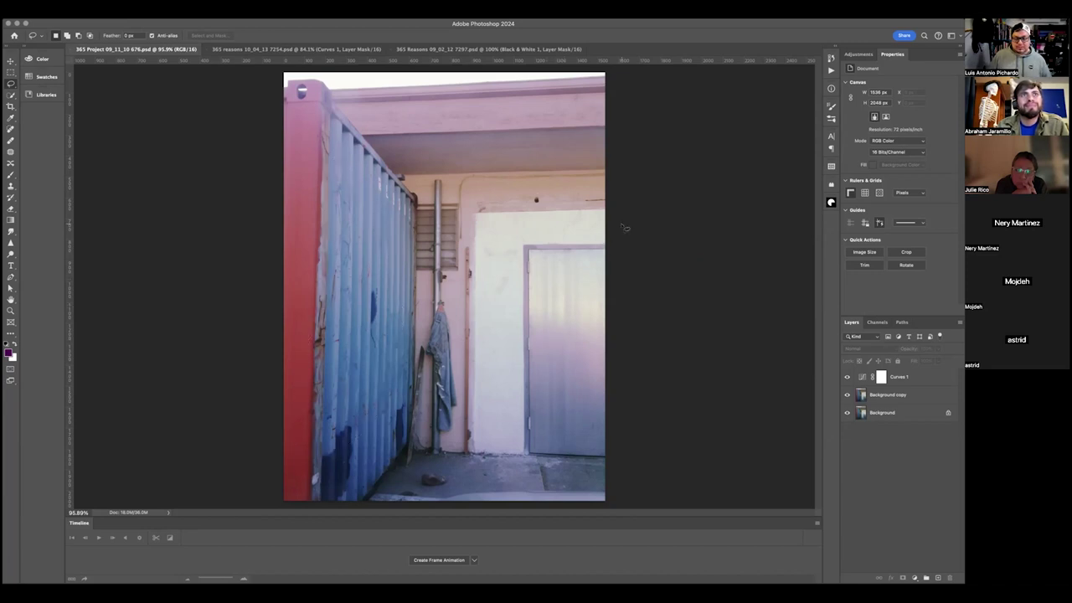
- Lasso the white wall around the door, clear it, and outline the hanging jacket again
mouse_move(488, 441)
mouse_down()
mouse_move(514, 438)
mouse_move(517, 242)
mouse_move(594, 240)
mouse_move(607, 232)
mouse_move(595, 218)
mouse_move(491, 220)
mouse_move(478, 231)
mouse_move(489, 443)
mouse_up()
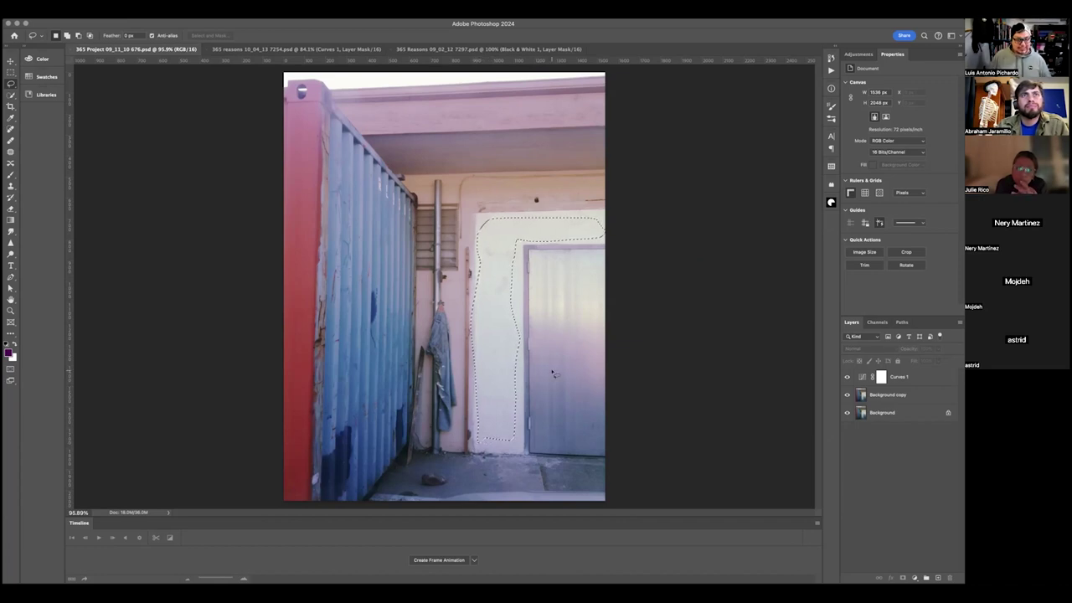
click(553, 328)
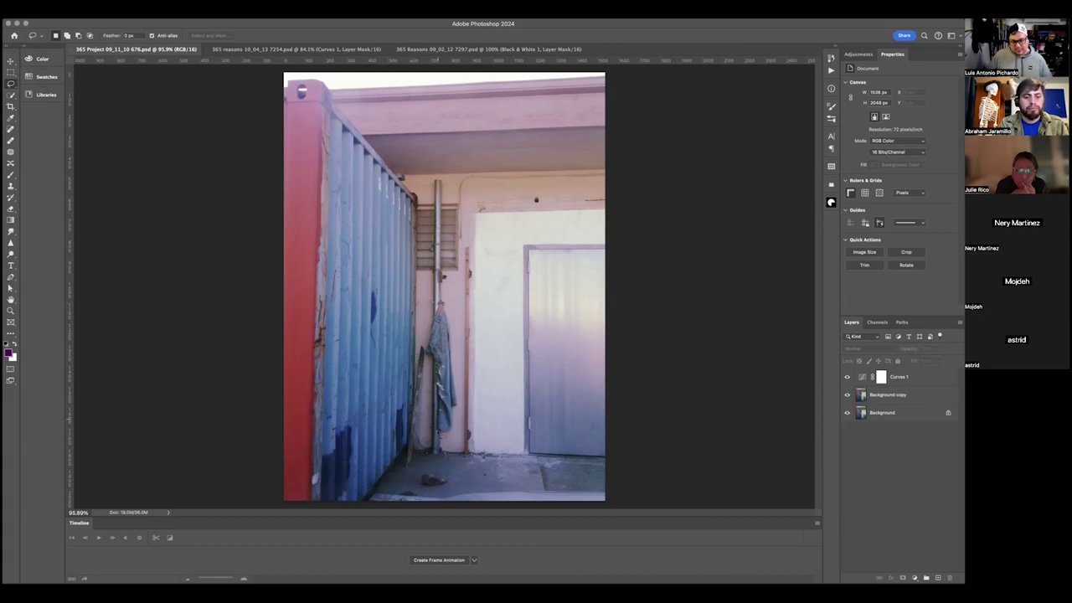
mouse_move(427, 305)
mouse_down()
mouse_move(462, 322)
mouse_move(485, 371)
mouse_move(465, 436)
mouse_move(451, 441)
mouse_move(424, 423)
mouse_move(414, 385)
mouse_move(425, 310)
mouse_up()
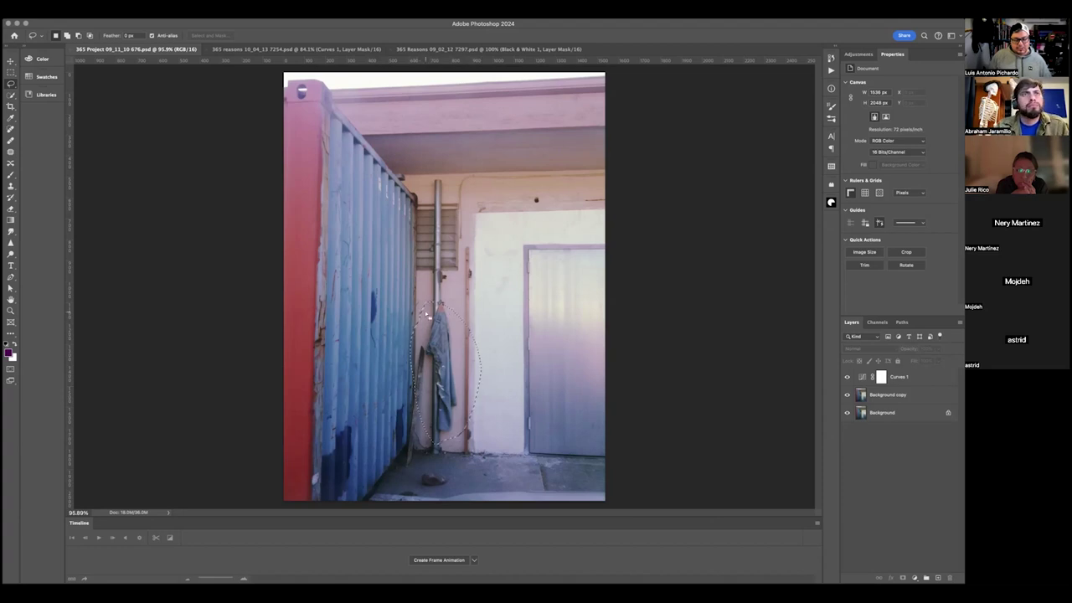
- Lasso the middle of the blue corrugated panel and the rock on the ground, clearing each selection
mouse_move(352, 211)
mouse_down()
mouse_move(397, 291)
mouse_move(383, 354)
mouse_move(331, 329)
mouse_move(340, 237)
mouse_move(352, 213)
mouse_up()
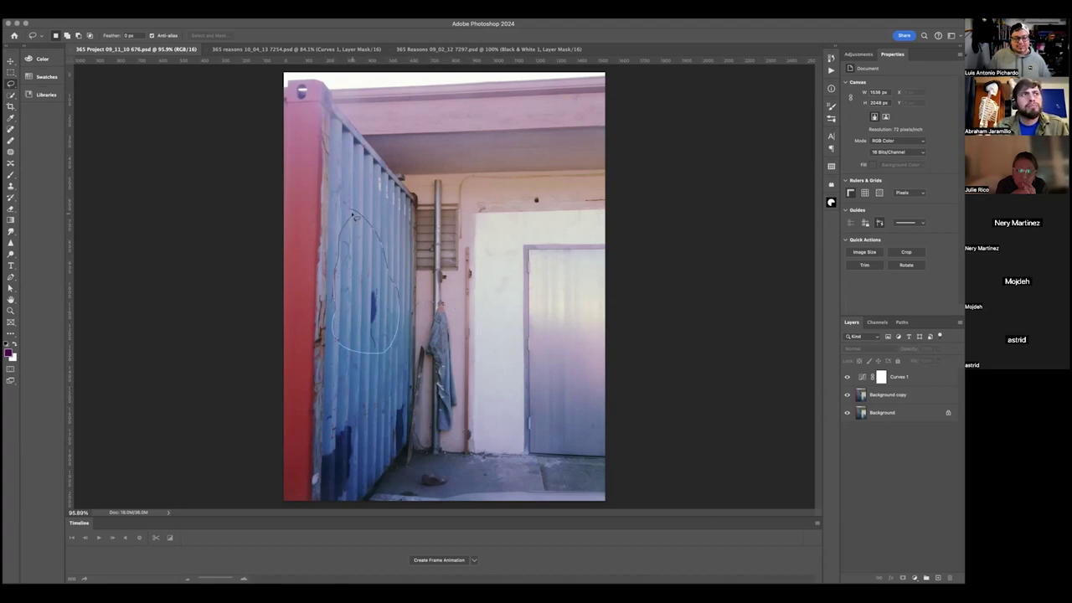
click(205, 300)
drag(280, 224, 305, 330)
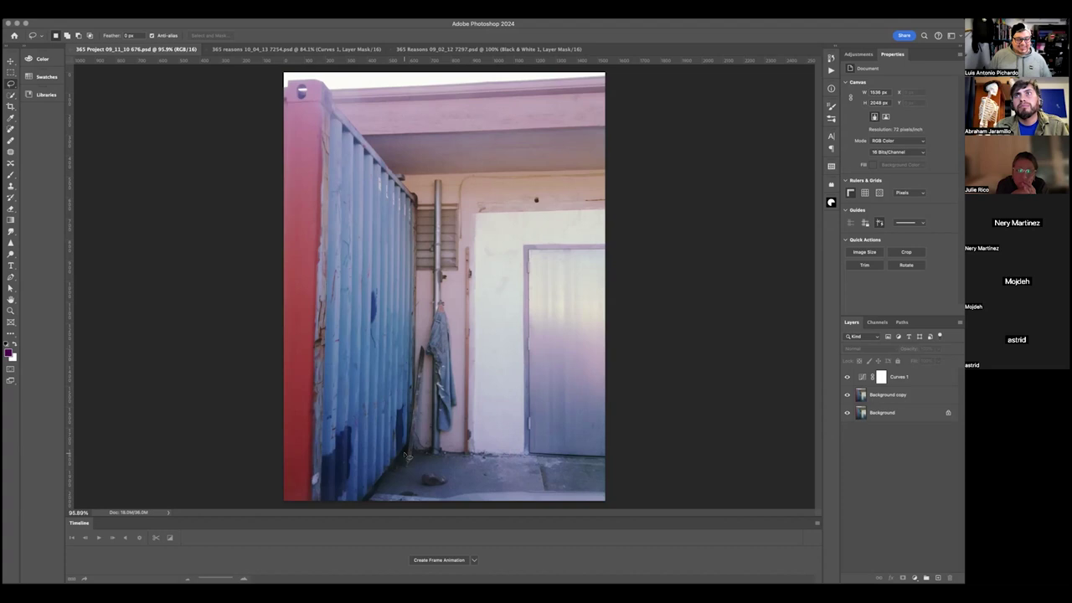
mouse_move(417, 464)
mouse_down()
mouse_move(461, 496)
mouse_move(421, 488)
mouse_move(415, 462)
mouse_up()
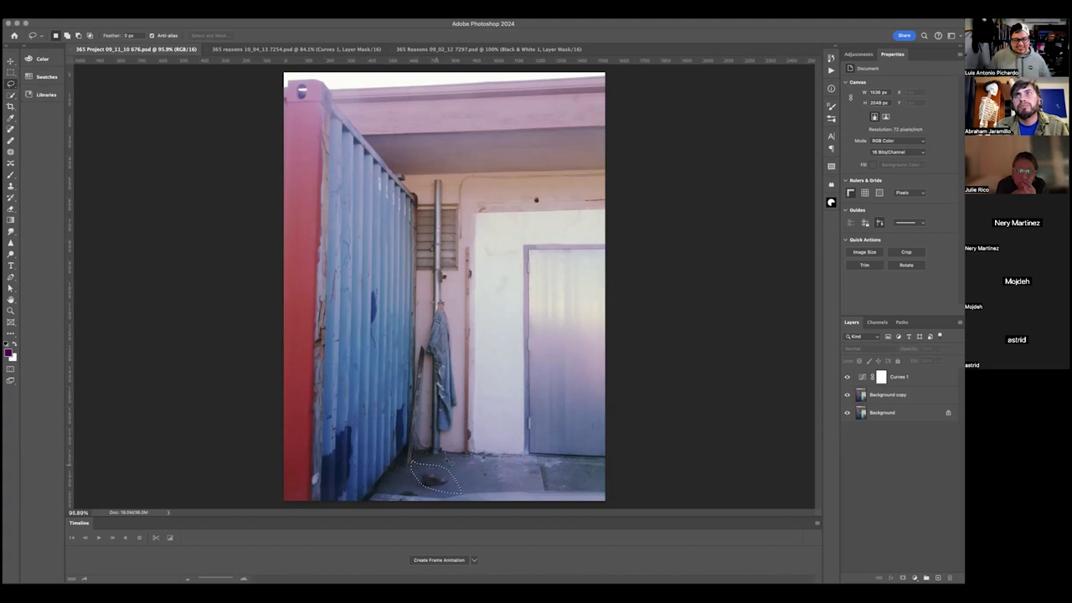
click(460, 446)
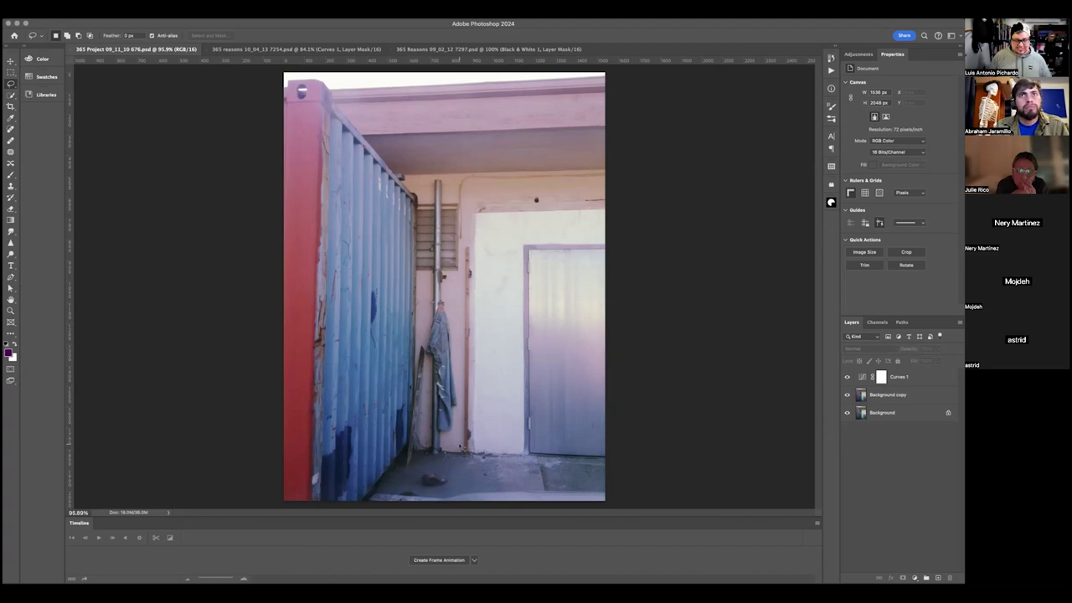
- Examine the rock, the pavement and the lower part of the hanging jacket up close, and return to the whole photo
scroll(460, 445, up, 5)
scroll(466, 438, down, 3)
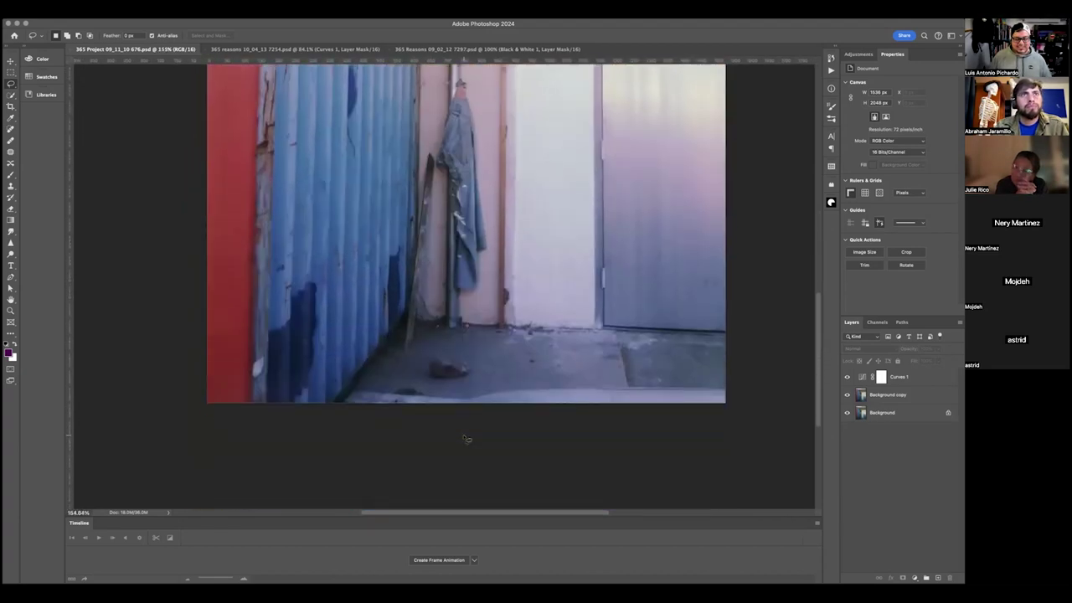
scroll(466, 438, down, 3)
scroll(481, 328, up, 3)
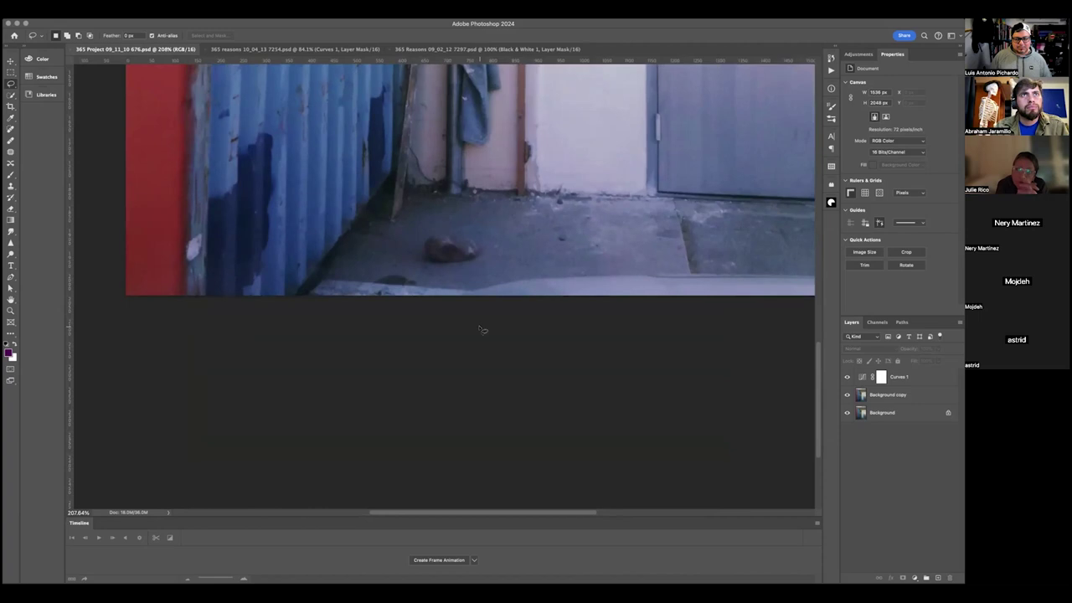
scroll(499, 258, up, 3)
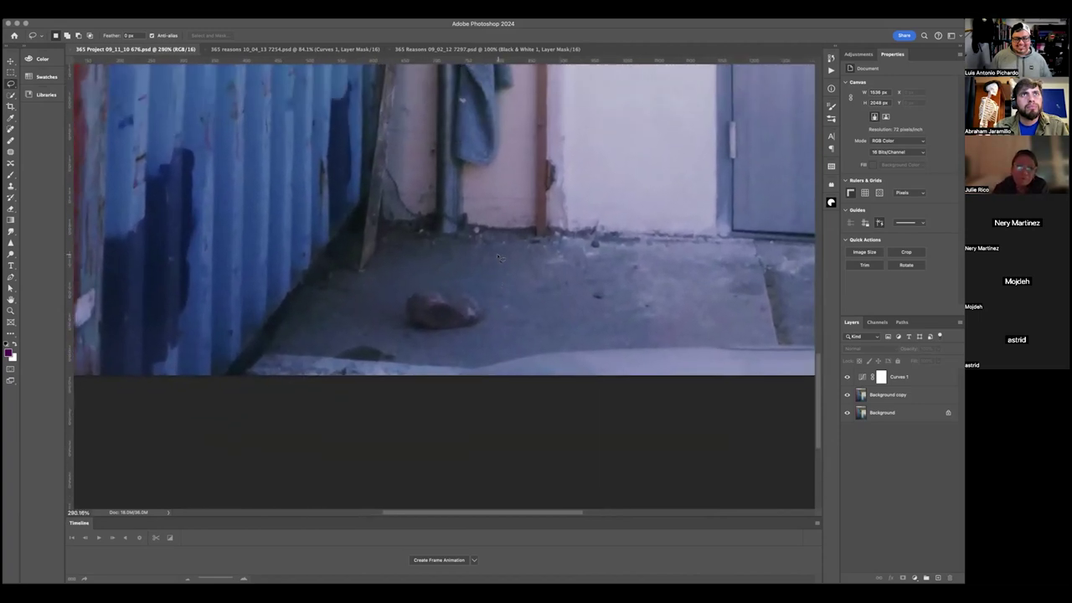
scroll(499, 258, up, 1)
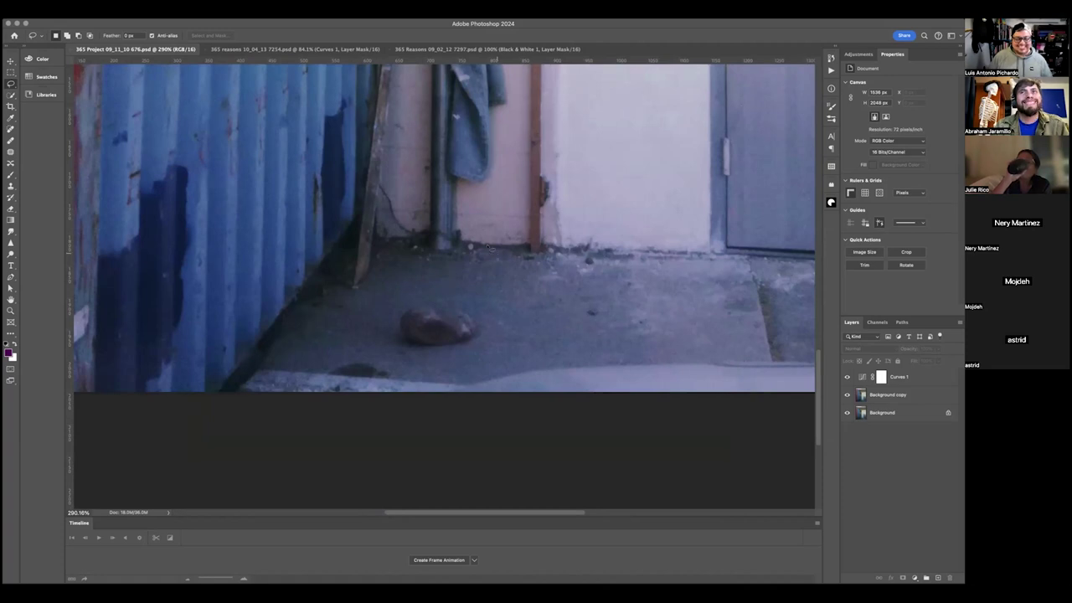
scroll(415, 257, up, 5)
scroll(416, 256, up, 2)
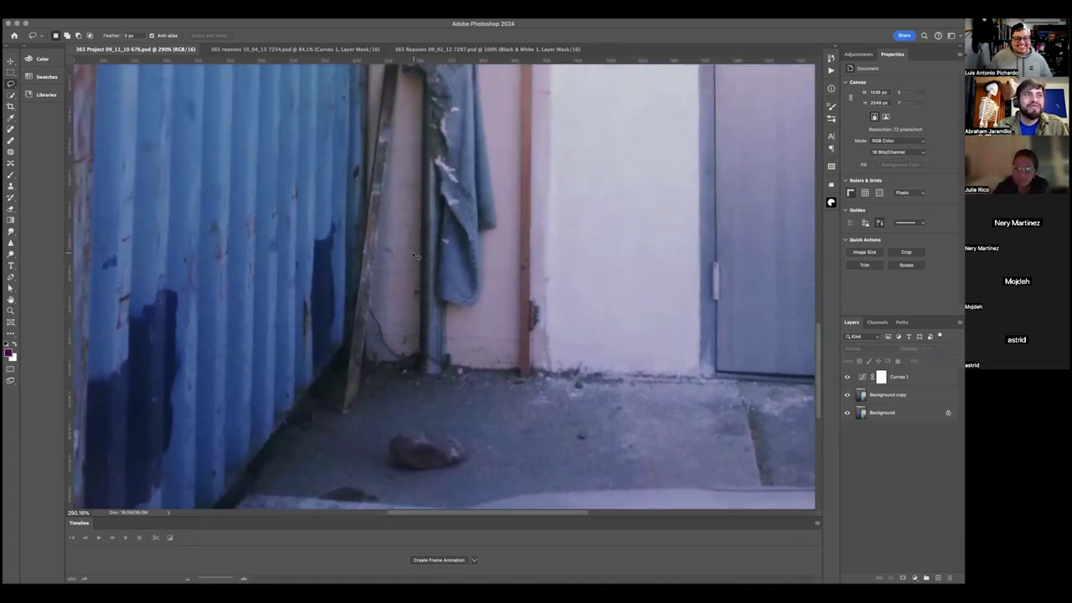
scroll(413, 255, down, 10)
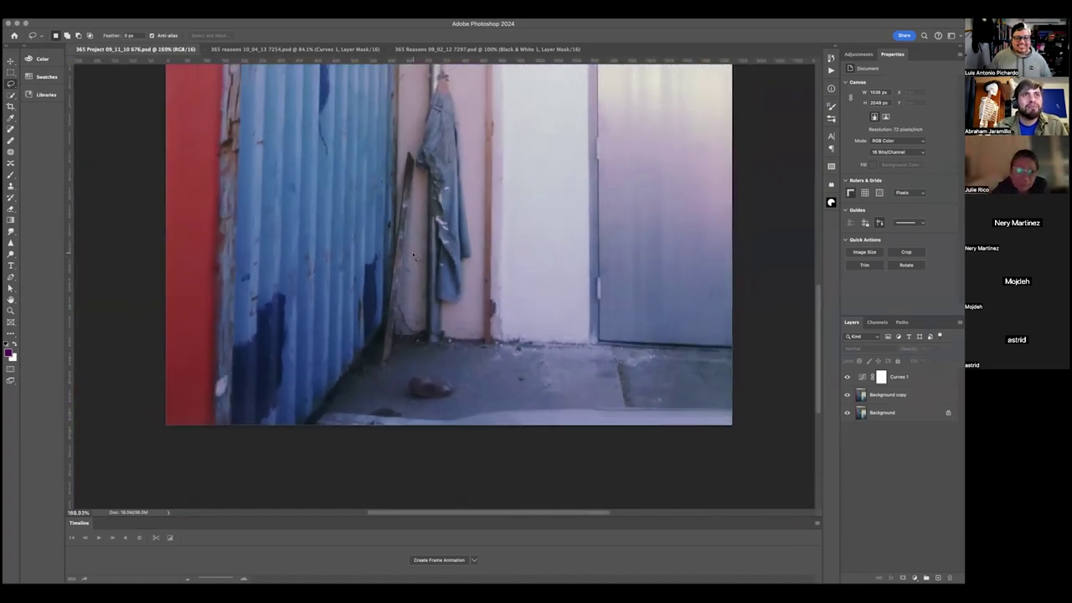
scroll(413, 256, up, 6)
scroll(413, 255, right, 2)
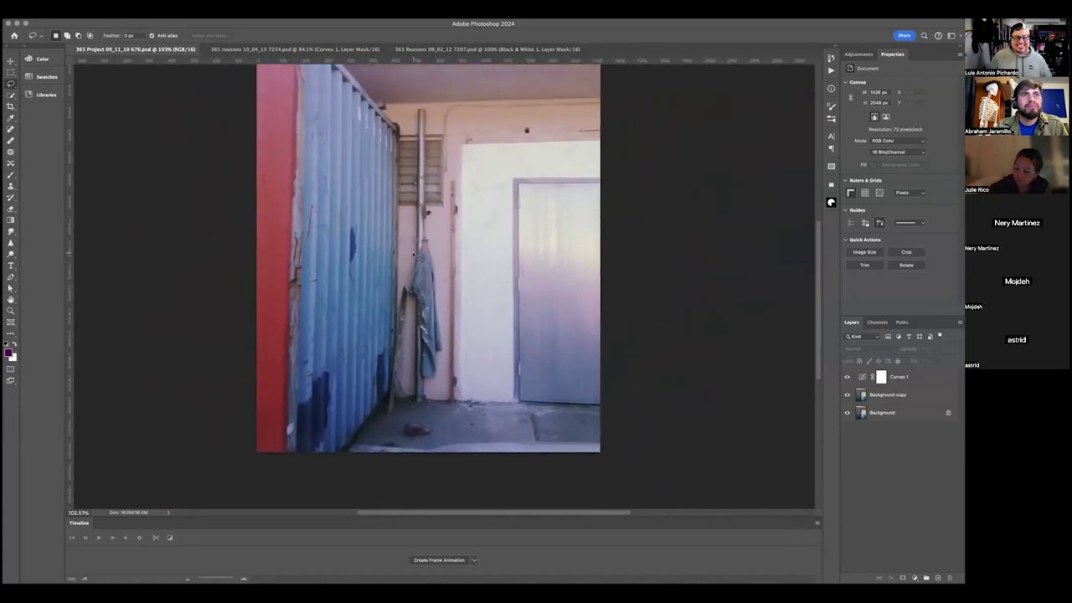
scroll(413, 257, down, 1)
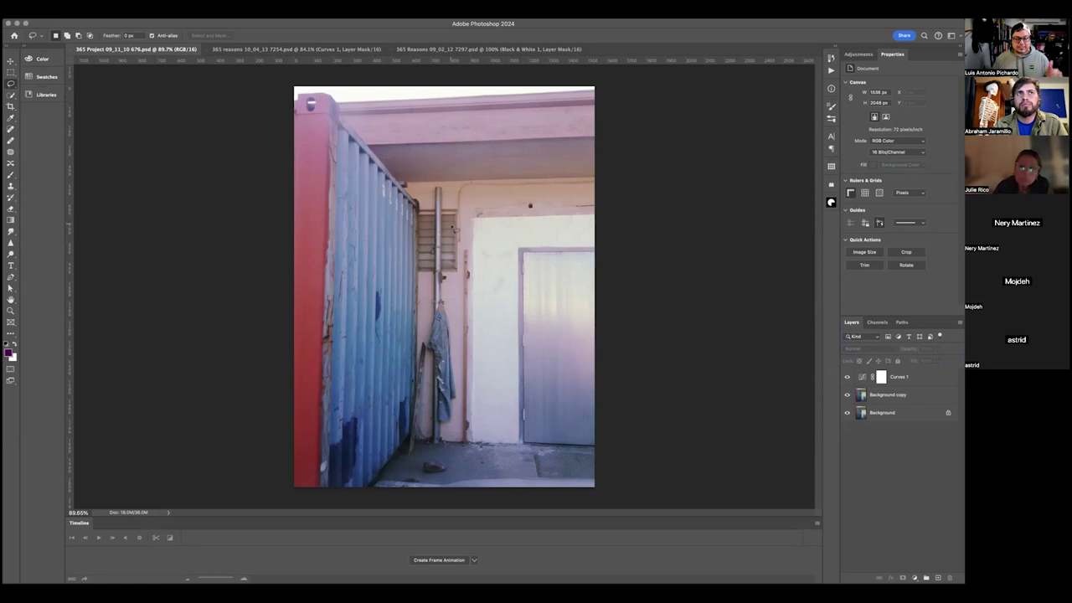
- Lasso the pink roof fascia, and replace that selection with an outline along the container's slanted upper edge
mouse_move(586, 141)
mouse_down()
mouse_move(376, 140)
mouse_move(429, 99)
mouse_move(595, 98)
mouse_move(585, 140)
mouse_up()
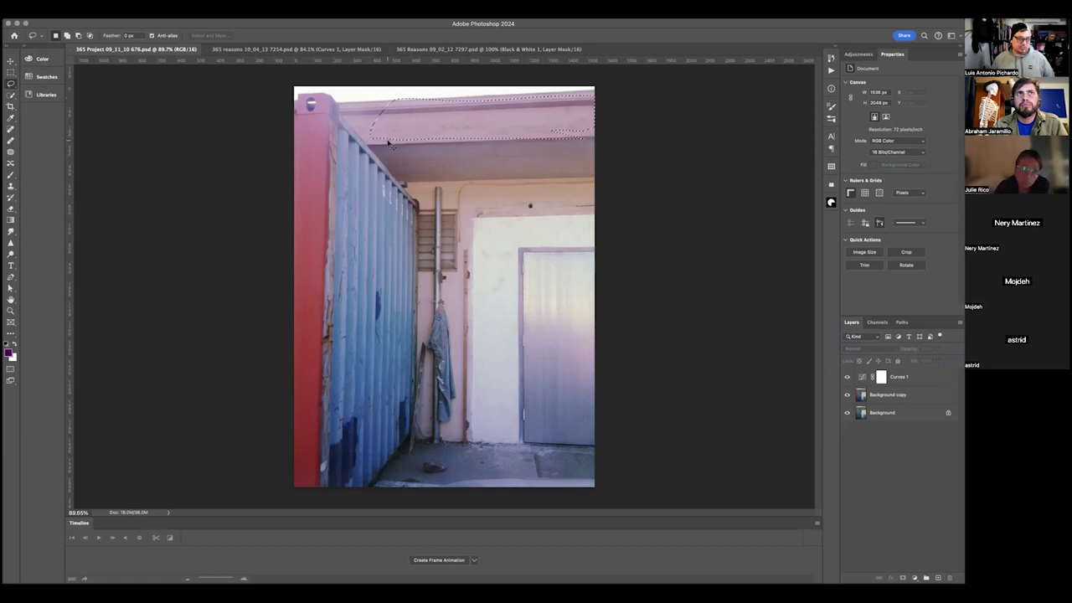
key(super+d)
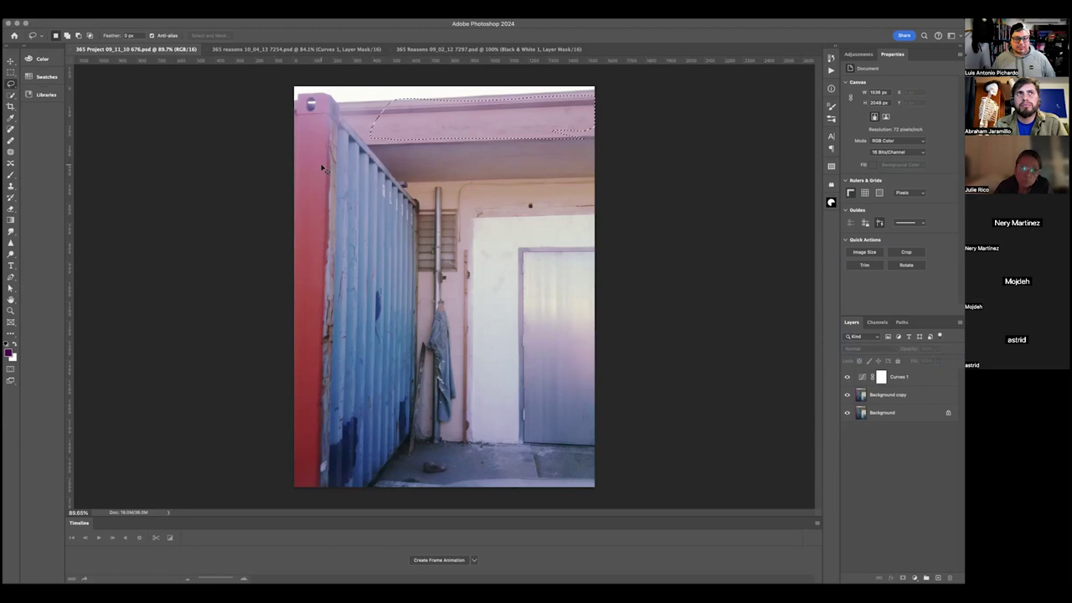
mouse_move(327, 98)
mouse_down()
mouse_move(432, 198)
mouse_move(440, 251)
mouse_move(371, 224)
mouse_move(319, 109)
mouse_up()
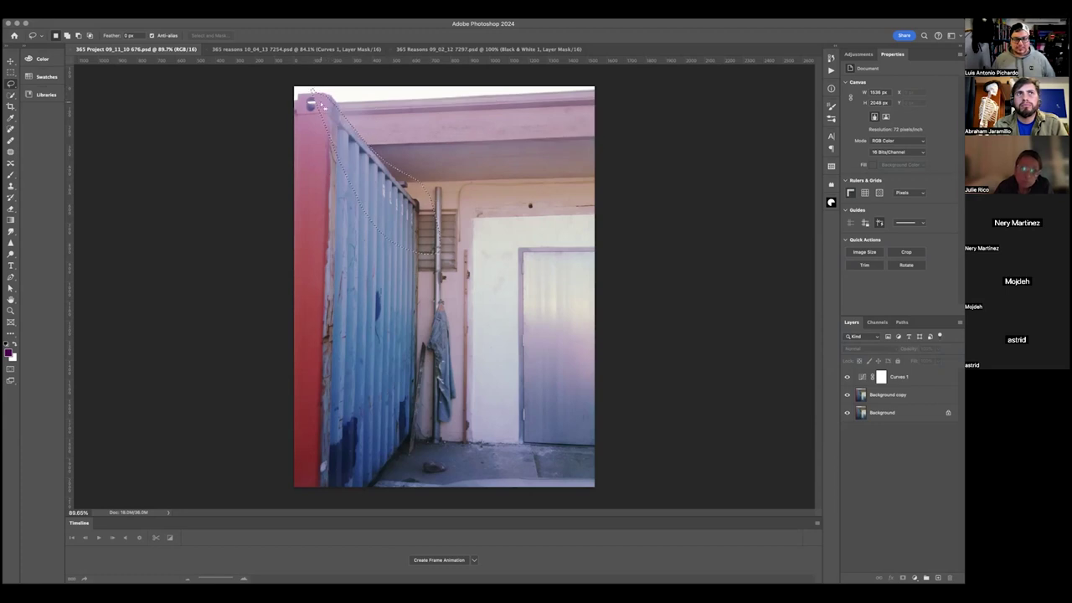
- Lasso the area from the container's lower side across to the hanging jacket, and deselect it
mouse_move(350, 494)
mouse_down()
mouse_move(392, 433)
mouse_move(414, 439)
mouse_move(401, 476)
mouse_move(350, 486)
mouse_up()
mouse_move(407, 454)
mouse_down()
mouse_move(410, 409)
mouse_move(428, 373)
mouse_up()
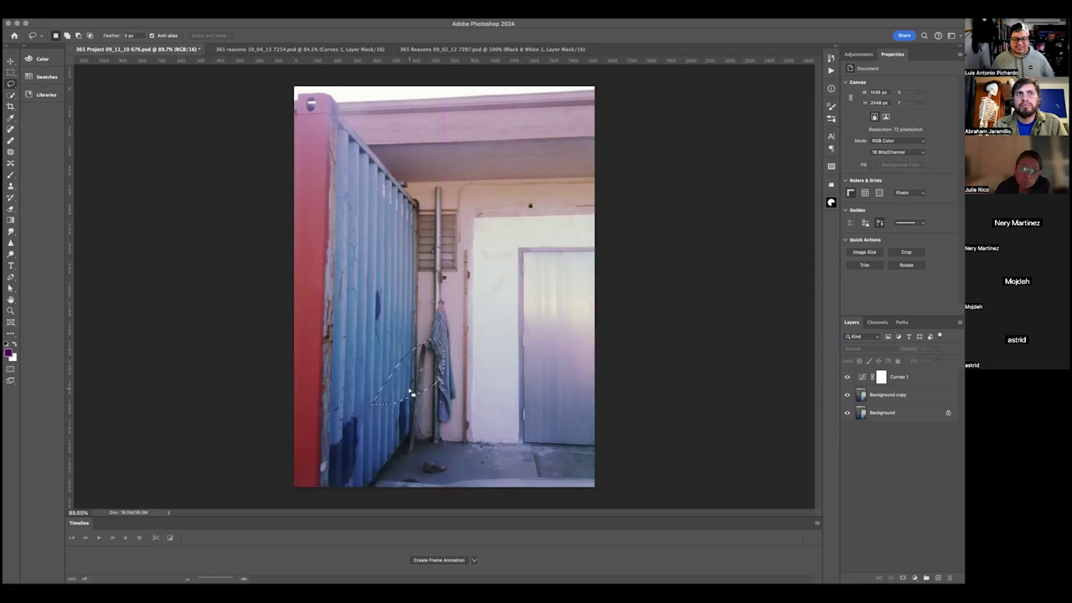
click(231, 321)
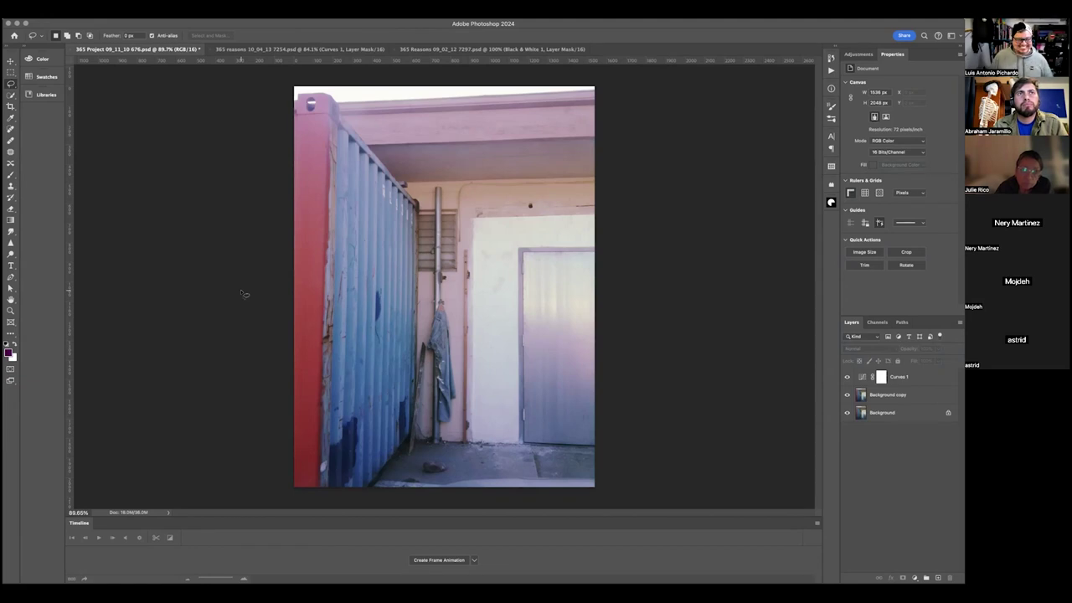
- Save the container photo 365 Project 09_11_10 676.psd and close it
key(super+s)
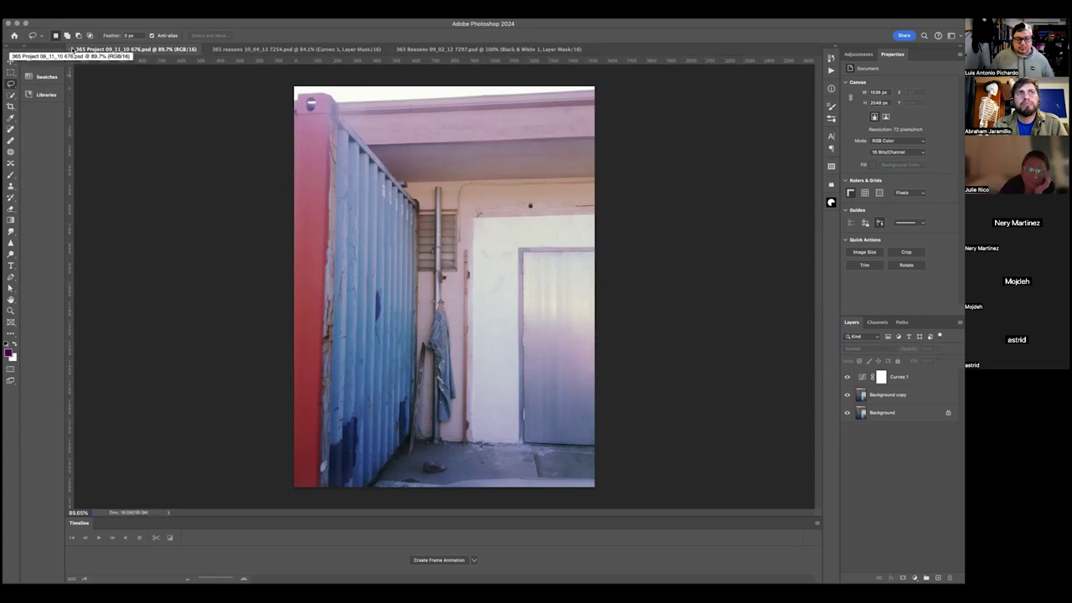
click(71, 49)
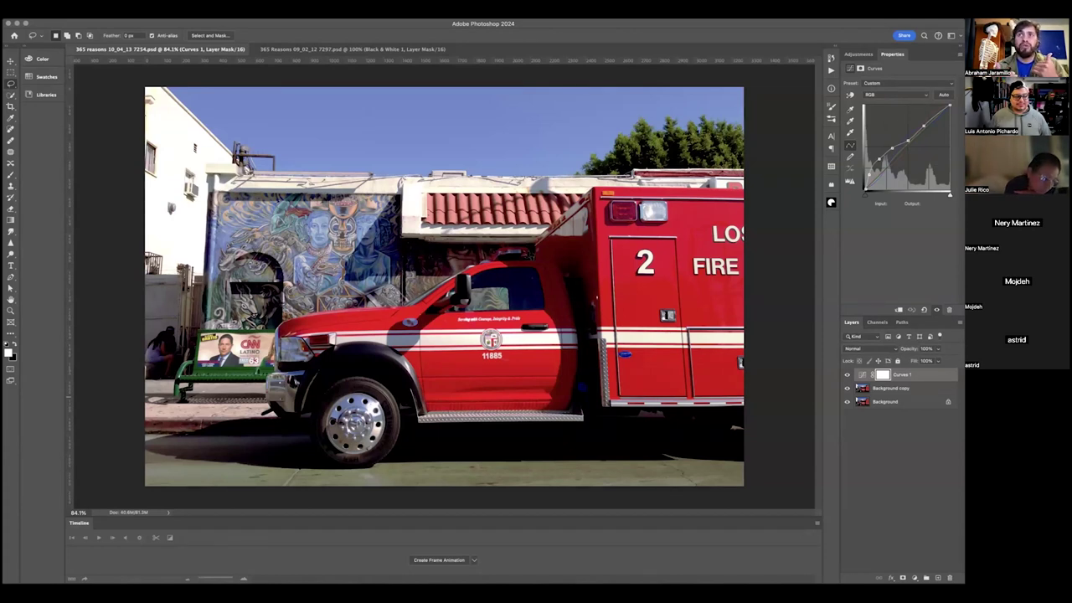
- Outline the painted mural behind the red fire truck with the Lasso tool and clear the selection
key(x)
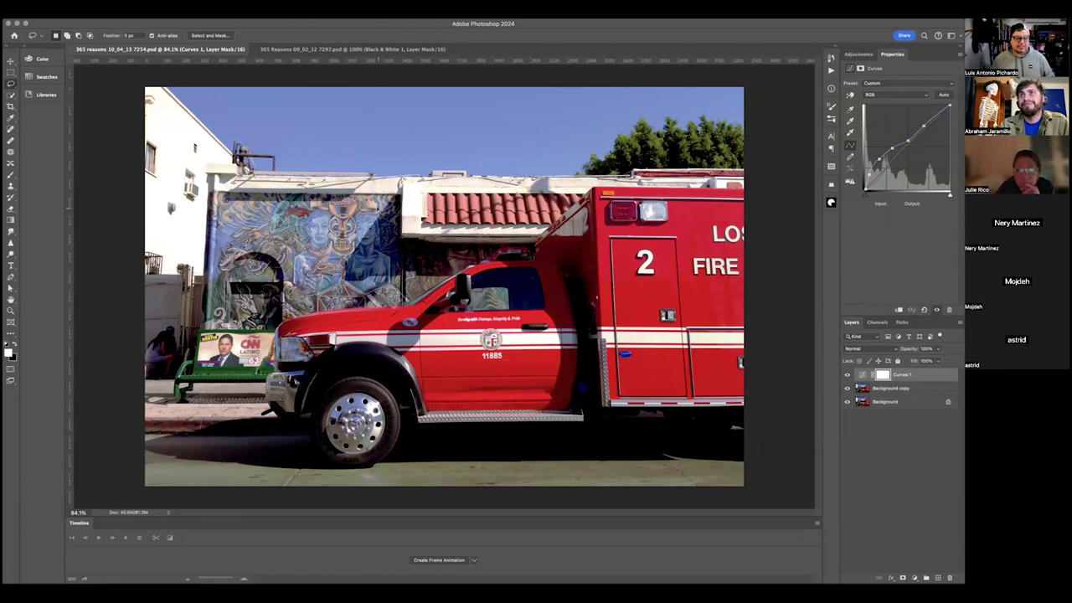
mouse_move(220, 215)
mouse_down()
mouse_move(204, 280)
mouse_move(278, 311)
mouse_move(406, 293)
mouse_move(389, 219)
mouse_move(316, 179)
mouse_move(261, 174)
mouse_up()
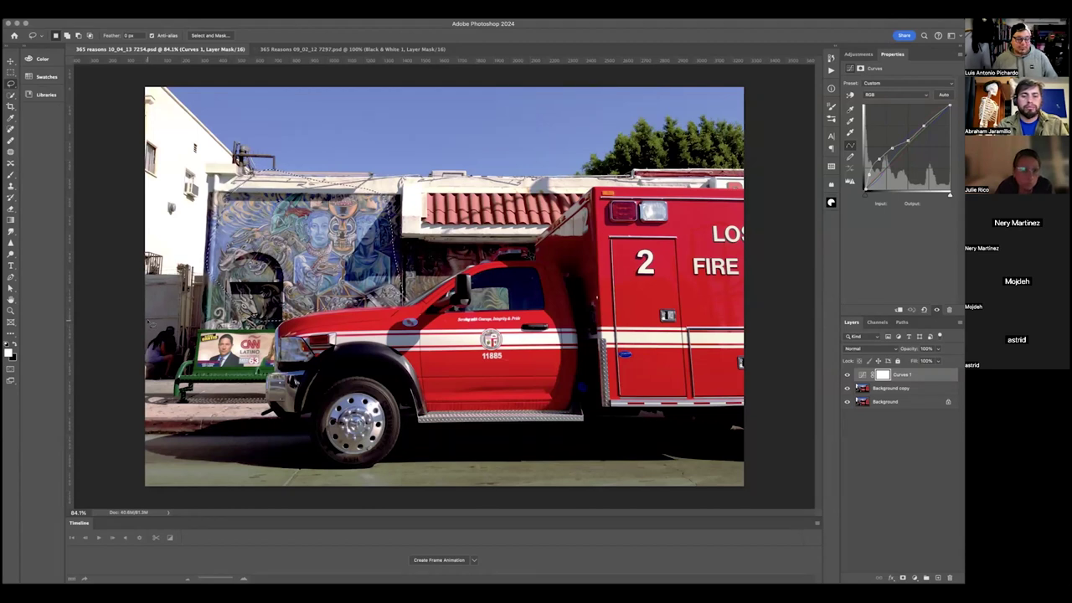
mouse_move(155, 322)
mouse_down()
mouse_move(201, 334)
mouse_move(214, 360)
mouse_move(172, 384)
mouse_move(132, 369)
mouse_up()
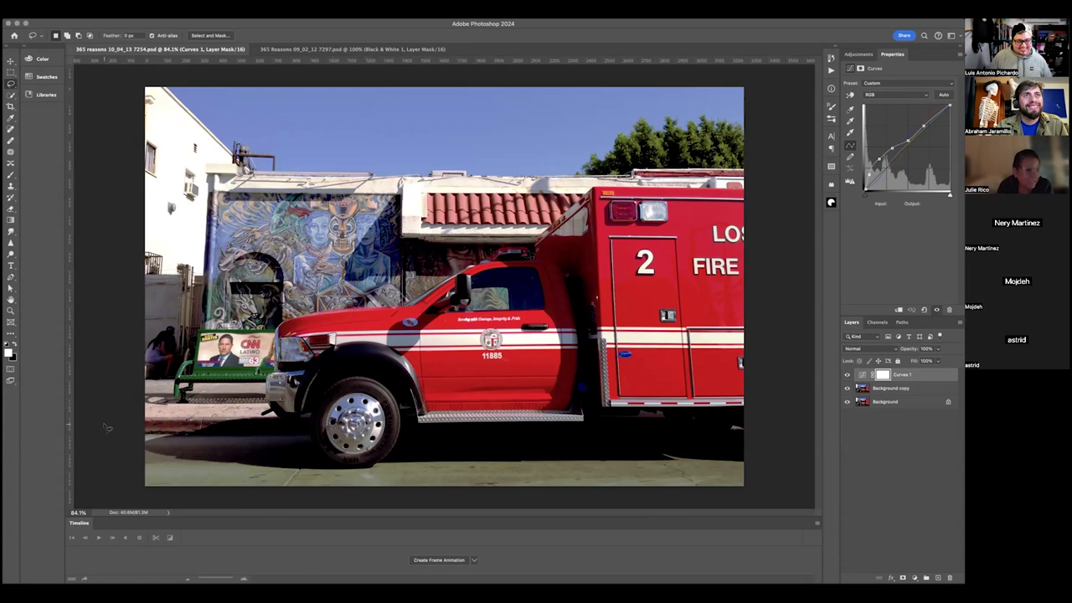
- Examine the red fire truck's front wheel and cab door up close, and return to the whole photo
scroll(354, 419, up, 3)
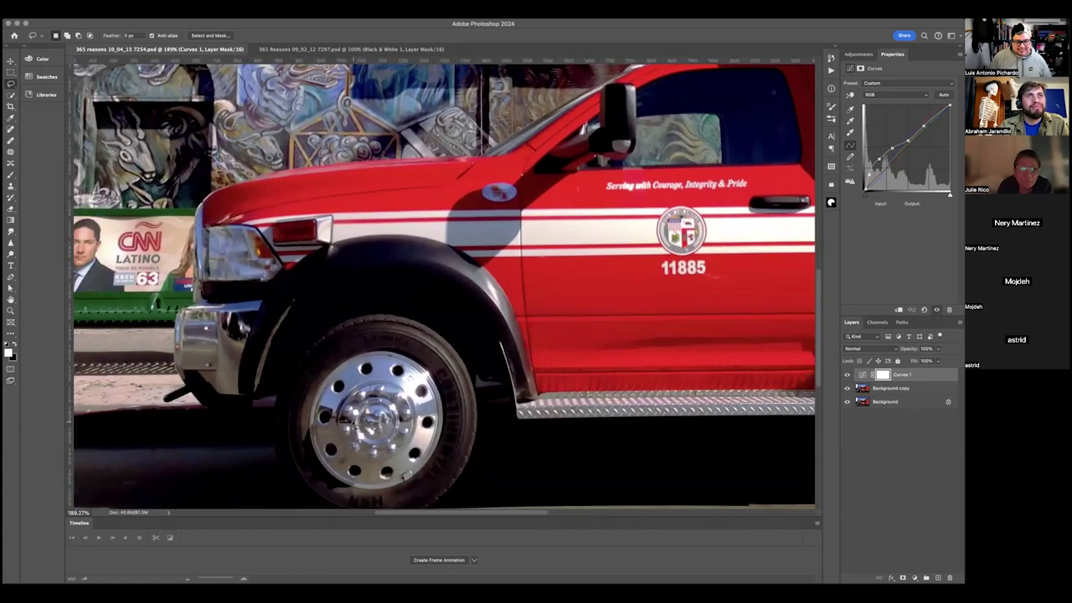
scroll(356, 425, up, 4)
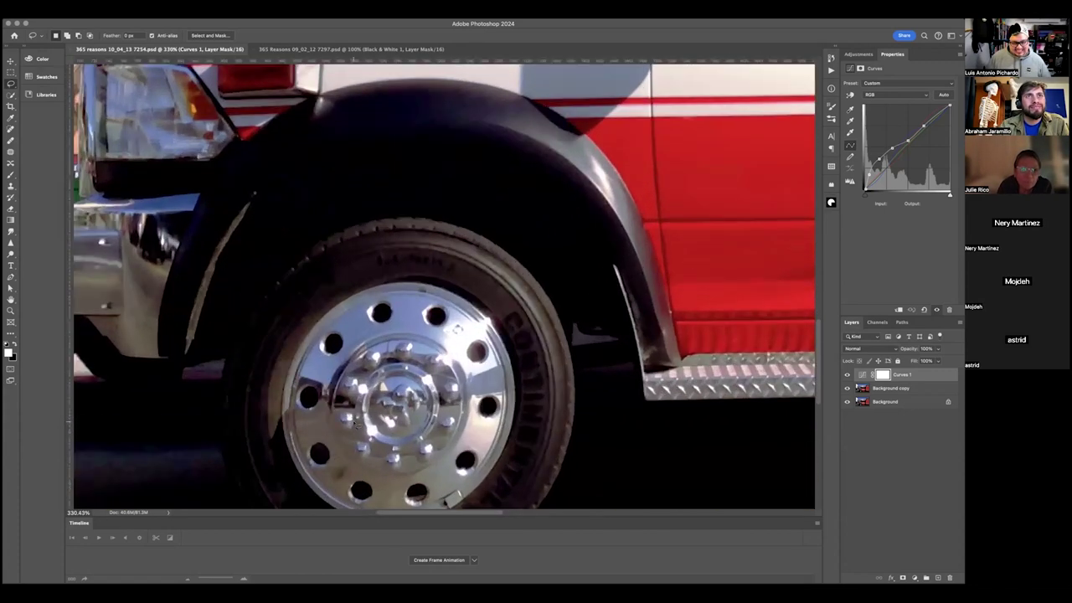
scroll(355, 425, up, 2)
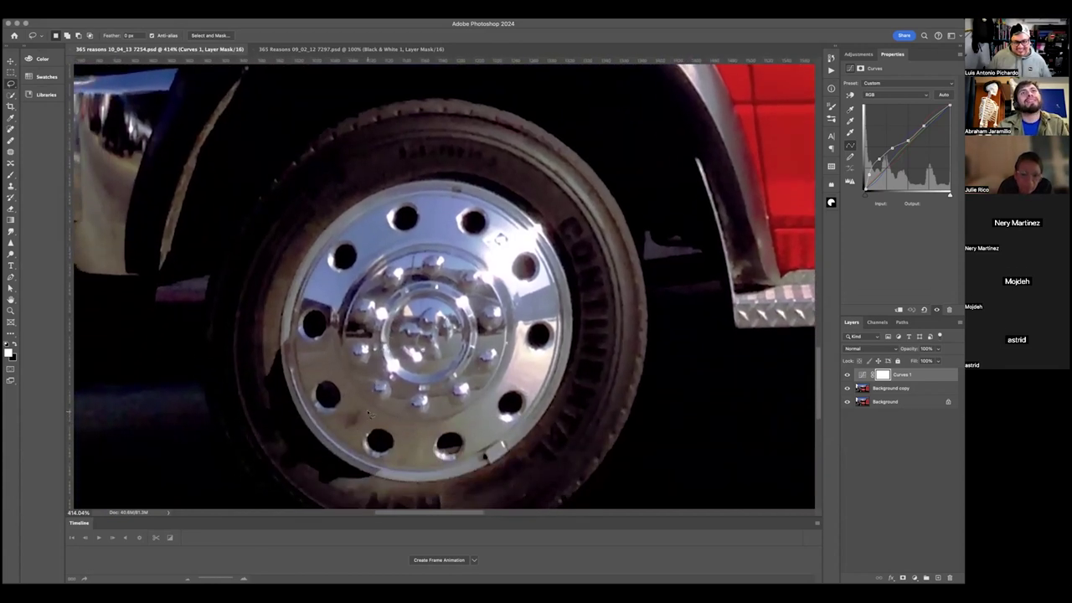
scroll(366, 414, down, 4)
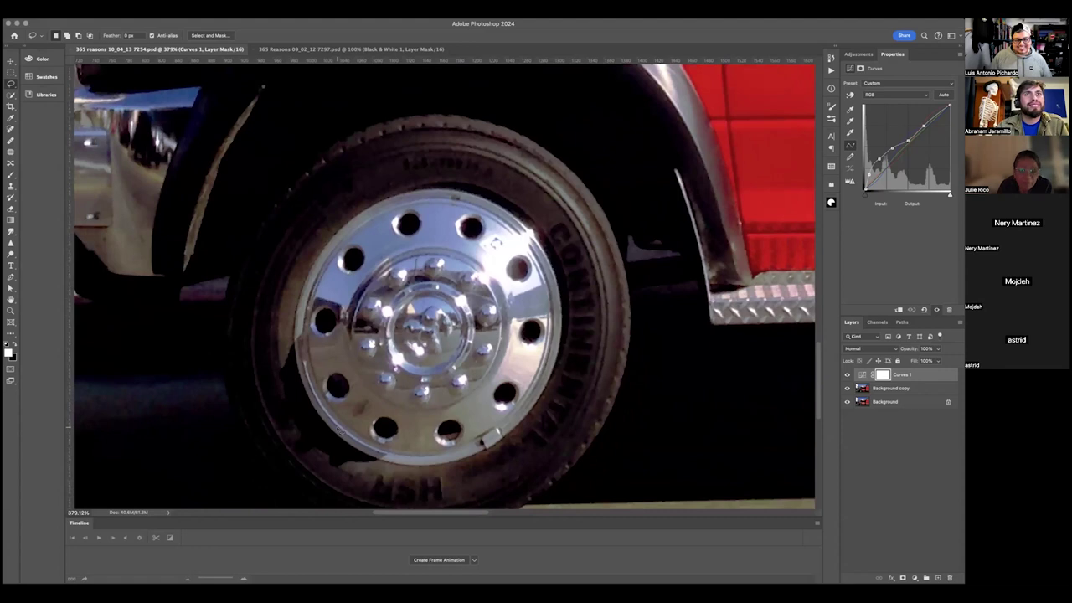
scroll(340, 431, down, 3)
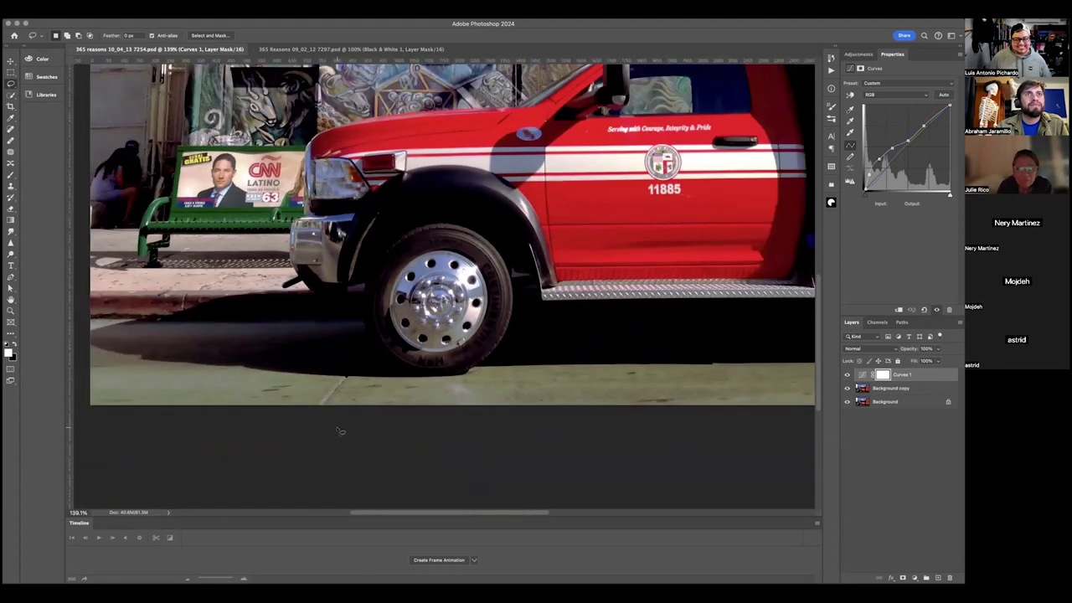
scroll(457, 362, up, 5)
scroll(457, 362, right, 3)
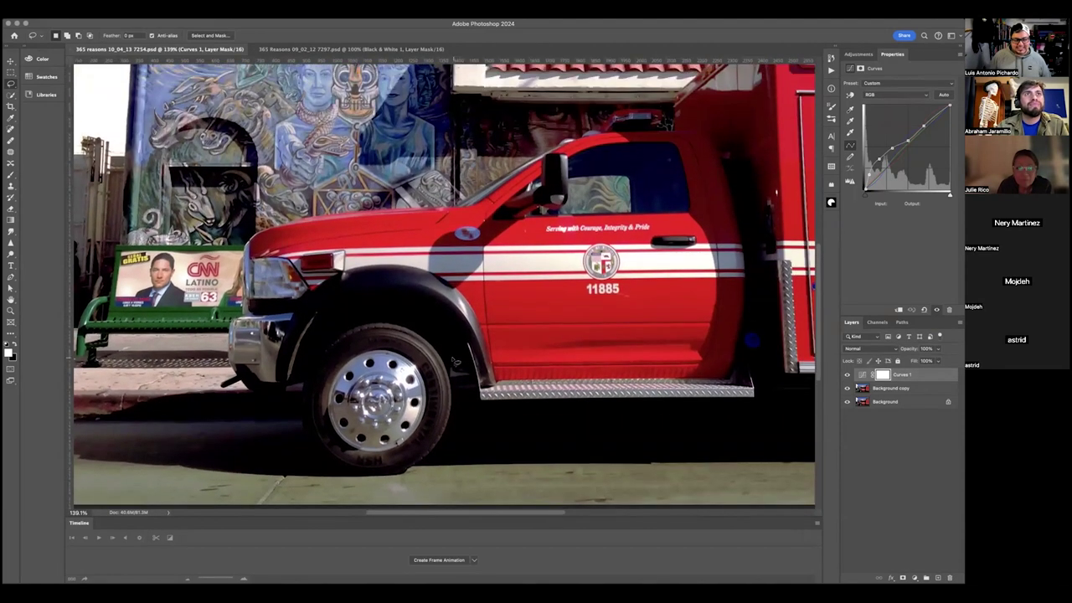
scroll(455, 362, down, 3)
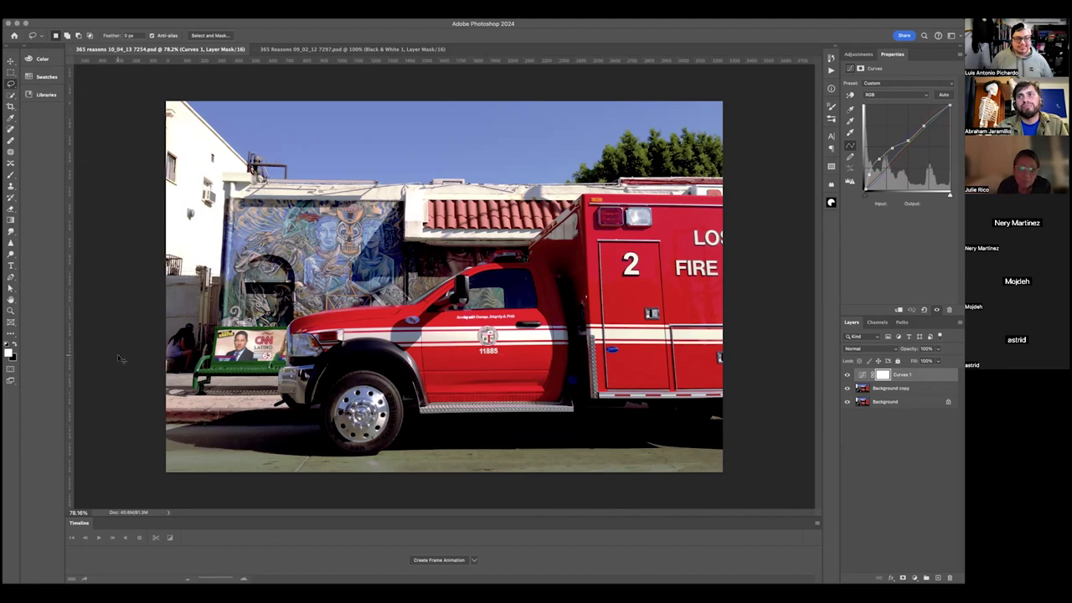
- Close the fire truck photo and show the Black & White 1 adjustment layer in the playground photo
click(68, 48)
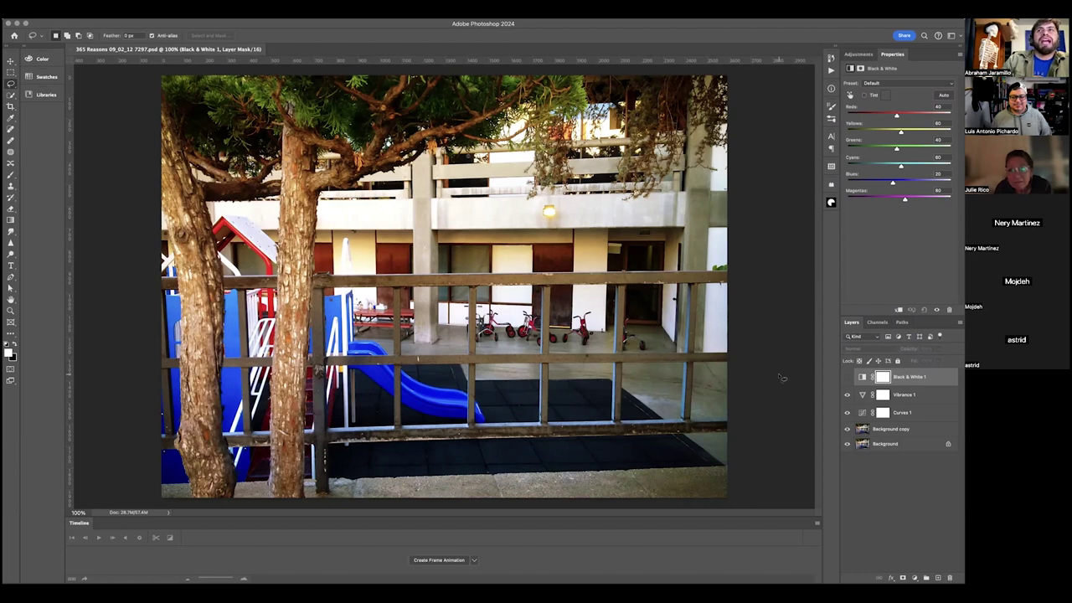
click(869, 490)
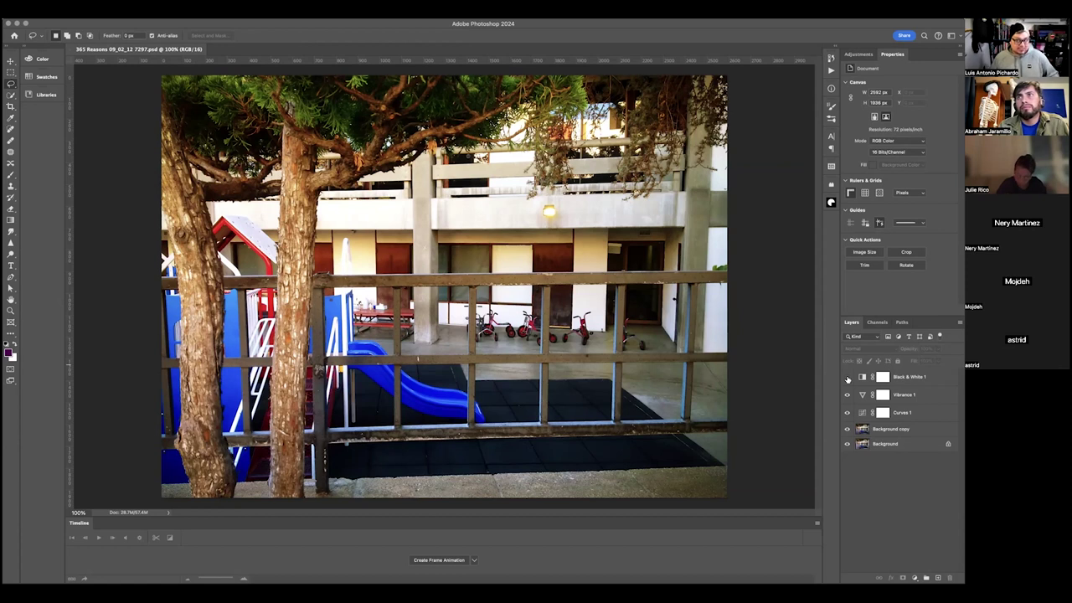
click(848, 378)
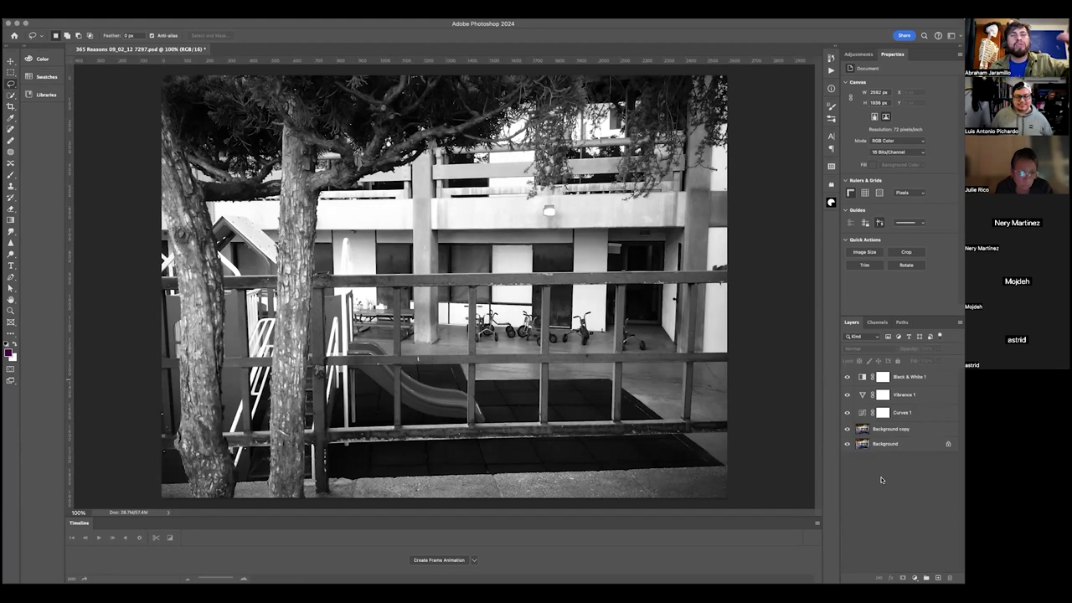
- Set the Black & White 1 adjustment to Reds 100, Greens -61 and Cyans 58, with Blues and Magentas slightly lowered
click(920, 377)
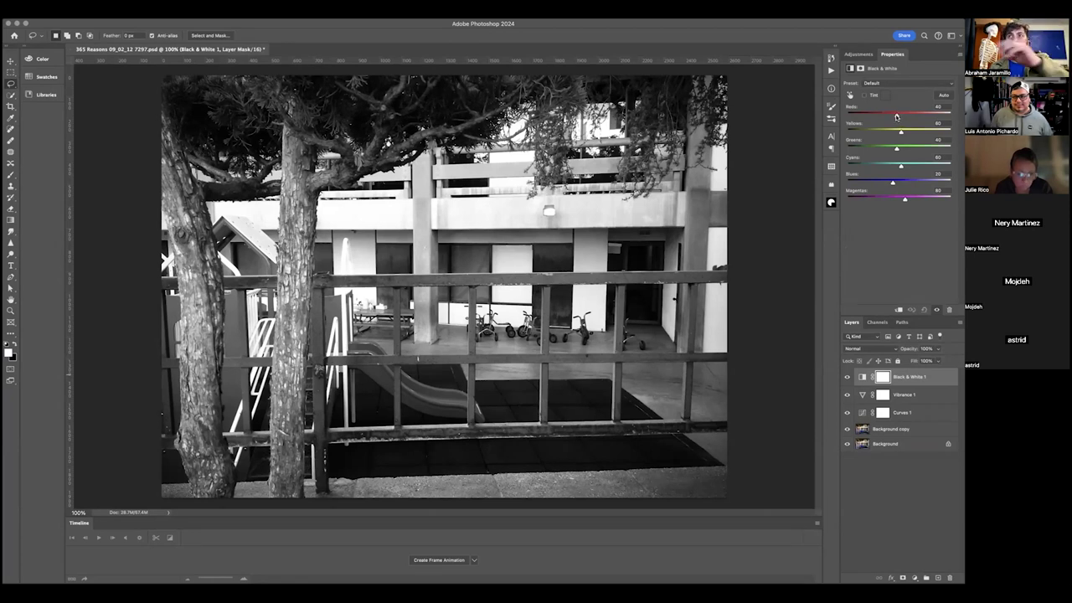
drag(897, 116, 912, 119)
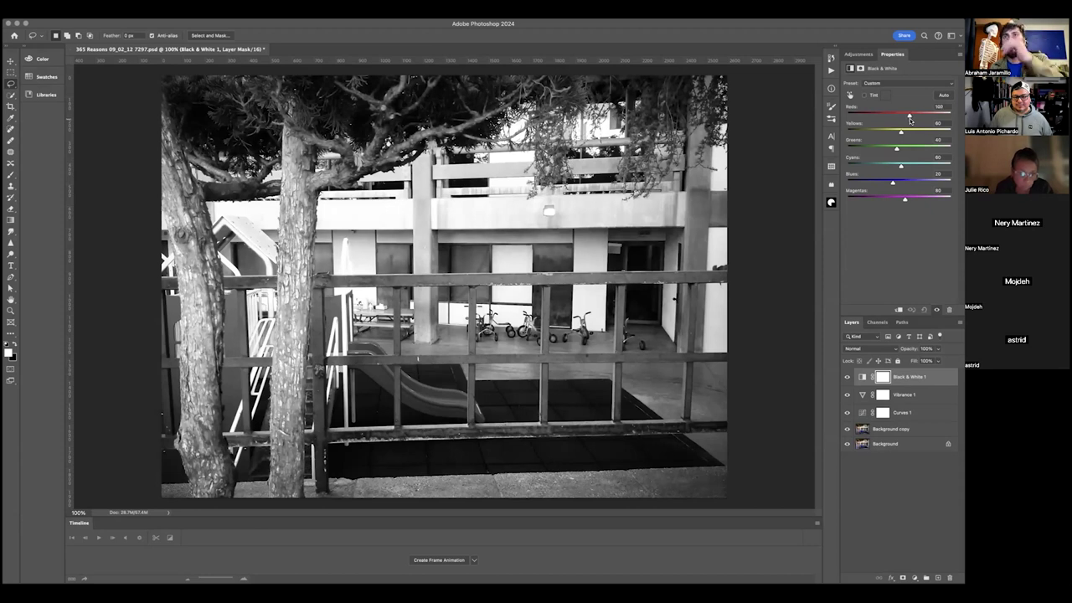
drag(896, 165, 901, 170)
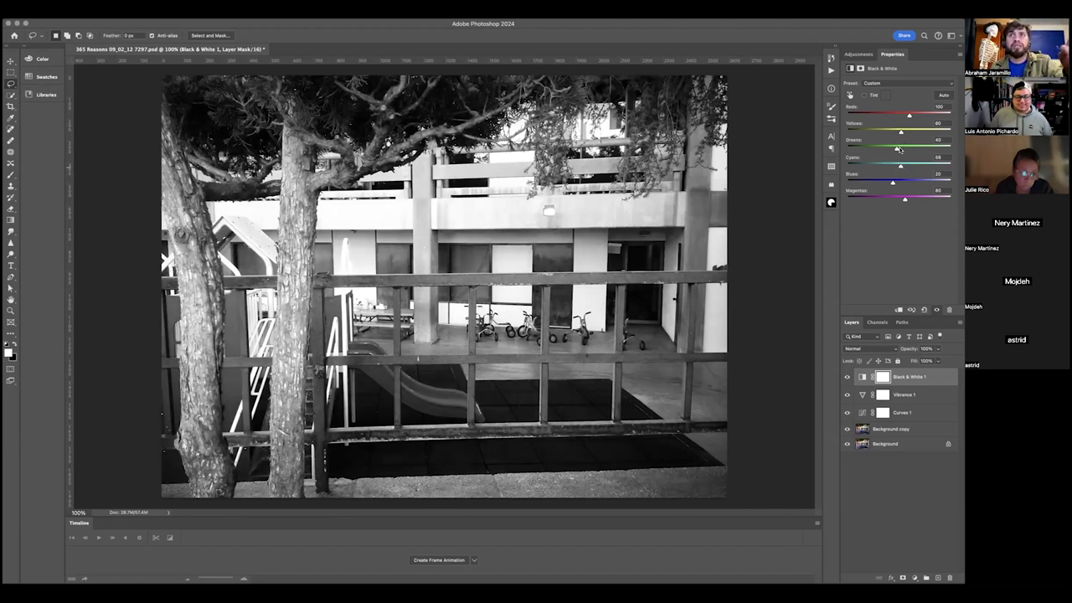
drag(897, 149, 876, 149)
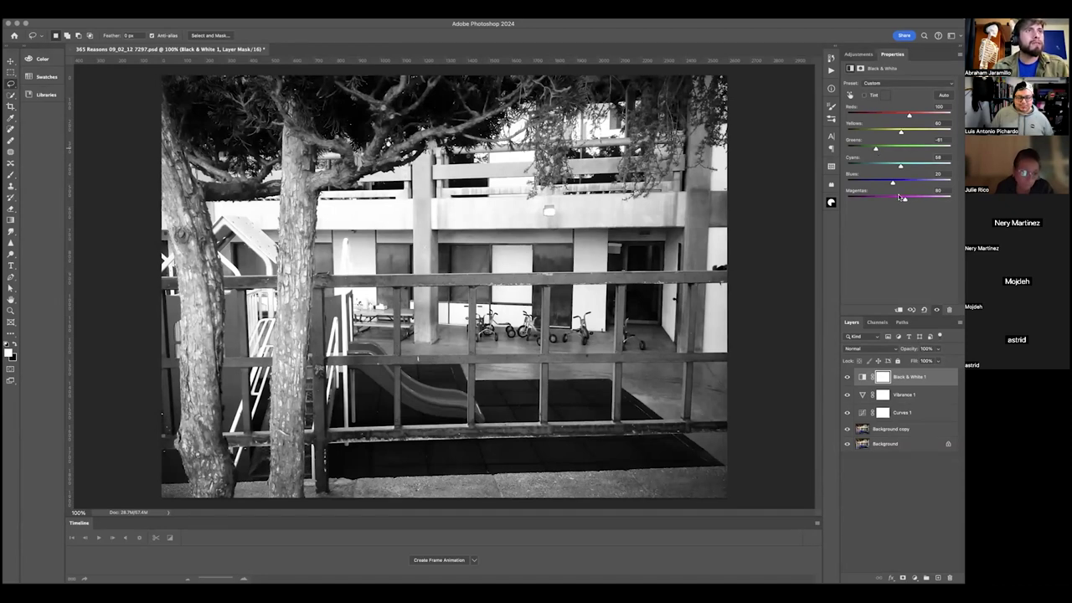
drag(893, 186, 893, 186)
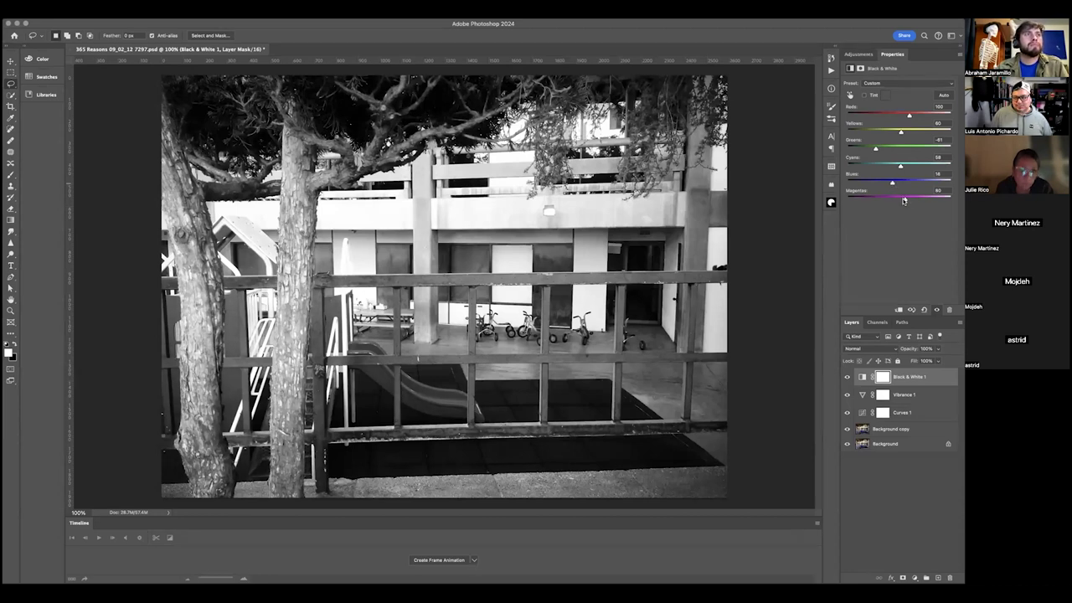
drag(904, 201, 903, 201)
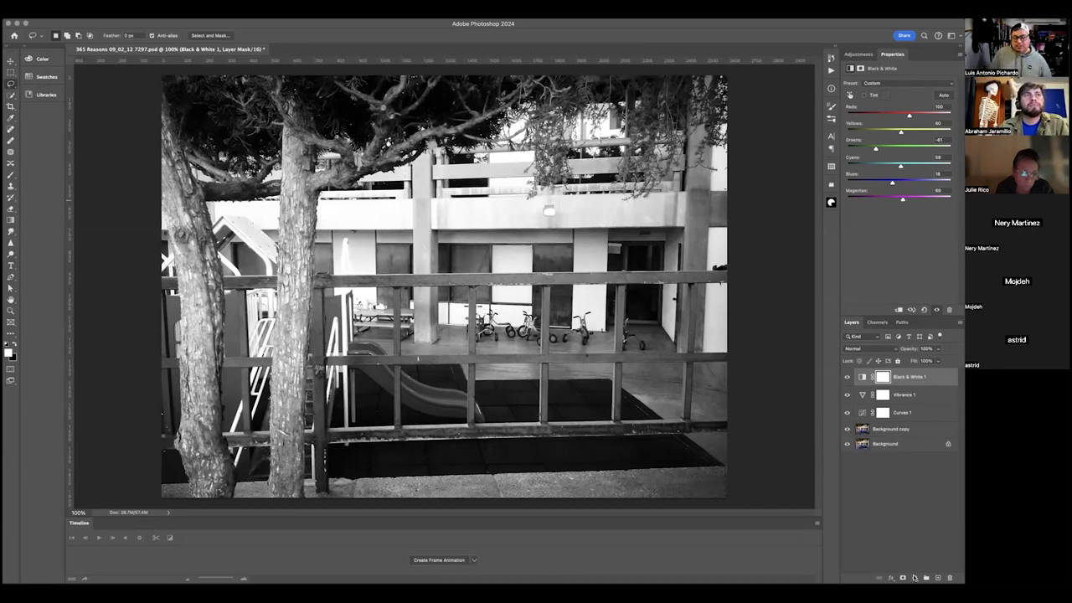
- Deselect the adjustment layer, save the playground photo 365 Reasons 09_02_12 7297.psd, and activate the Move tool
click(925, 520)
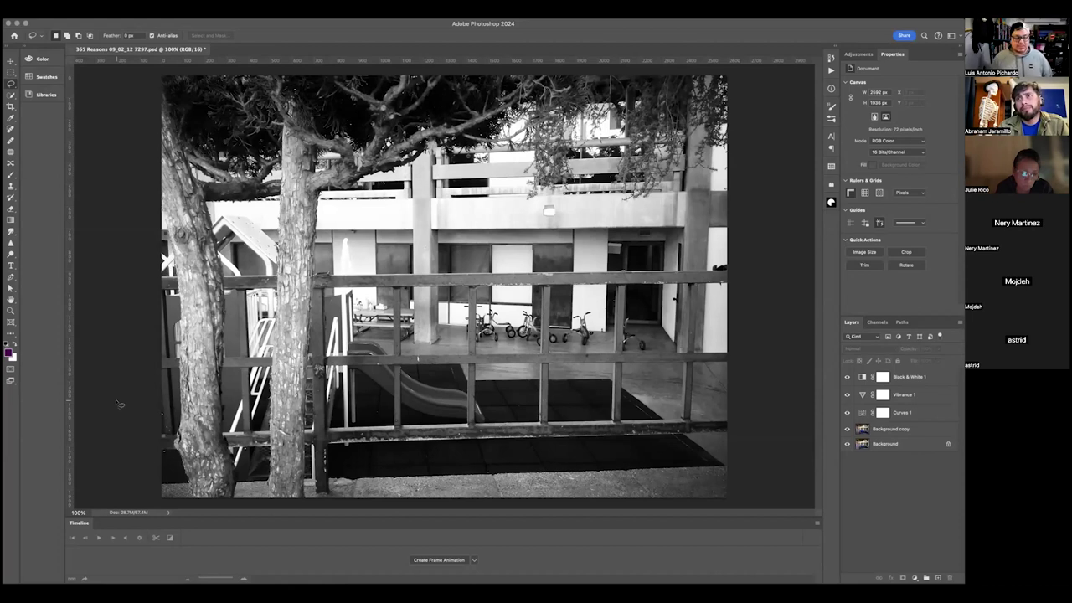
key(super+s)
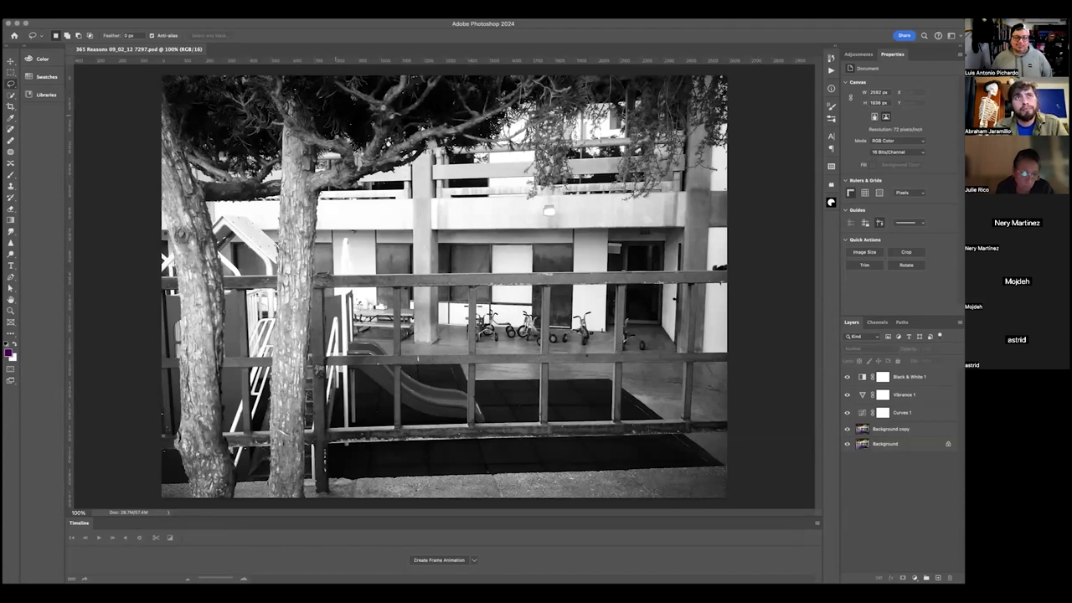
key(v)
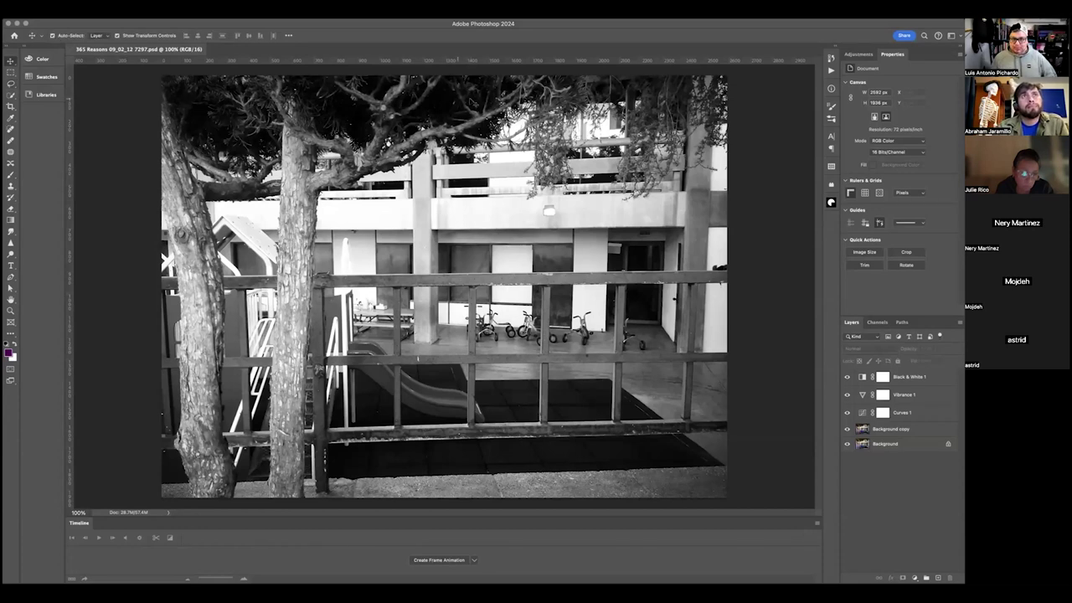
- Switch to the photo-poetry PDF in Acrobat and review the color and black-and-white playground photos and the bilingual poem "Silent Playground"
click(439, 34)
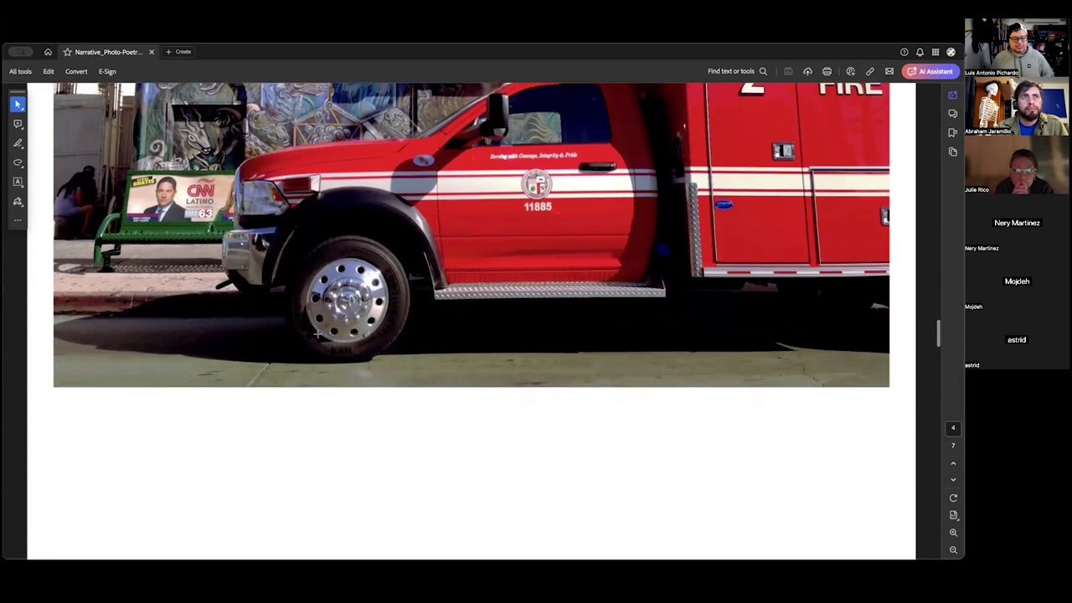
scroll(319, 334, down, 10)
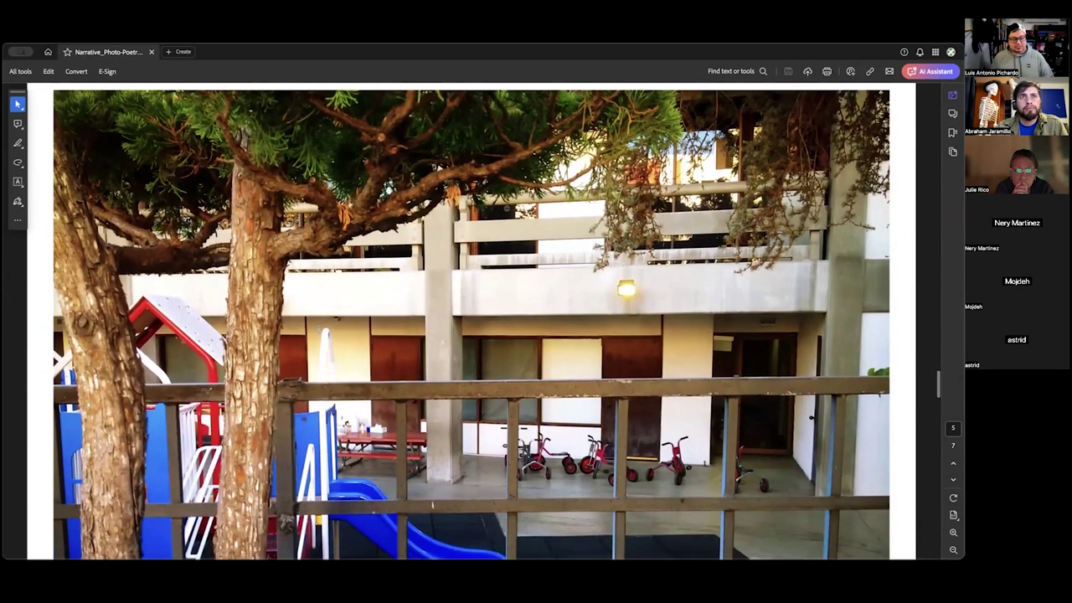
scroll(319, 329, down, 10)
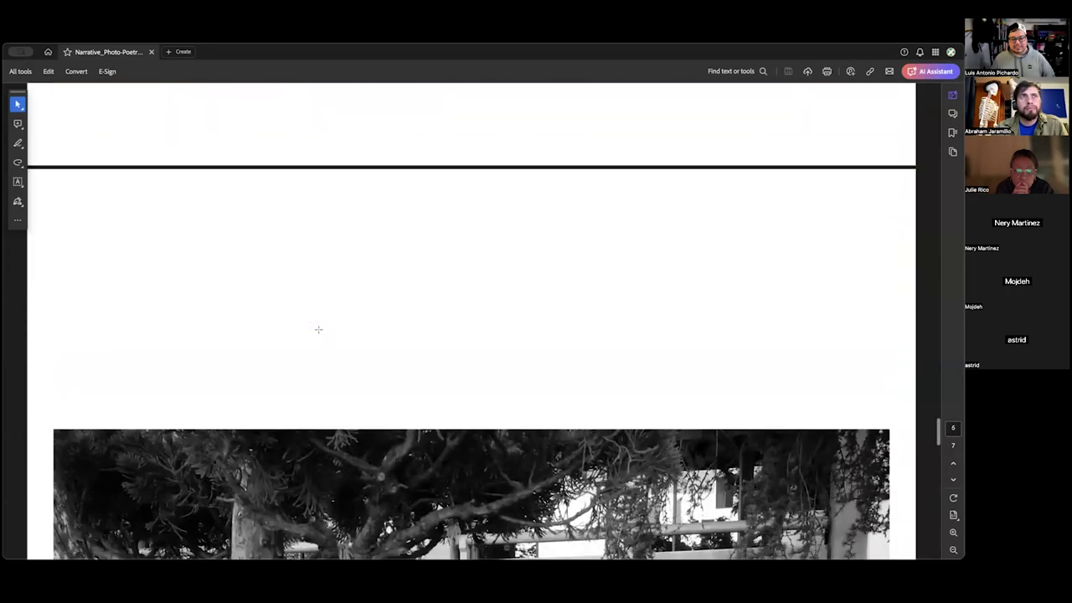
scroll(318, 330, down, 10)
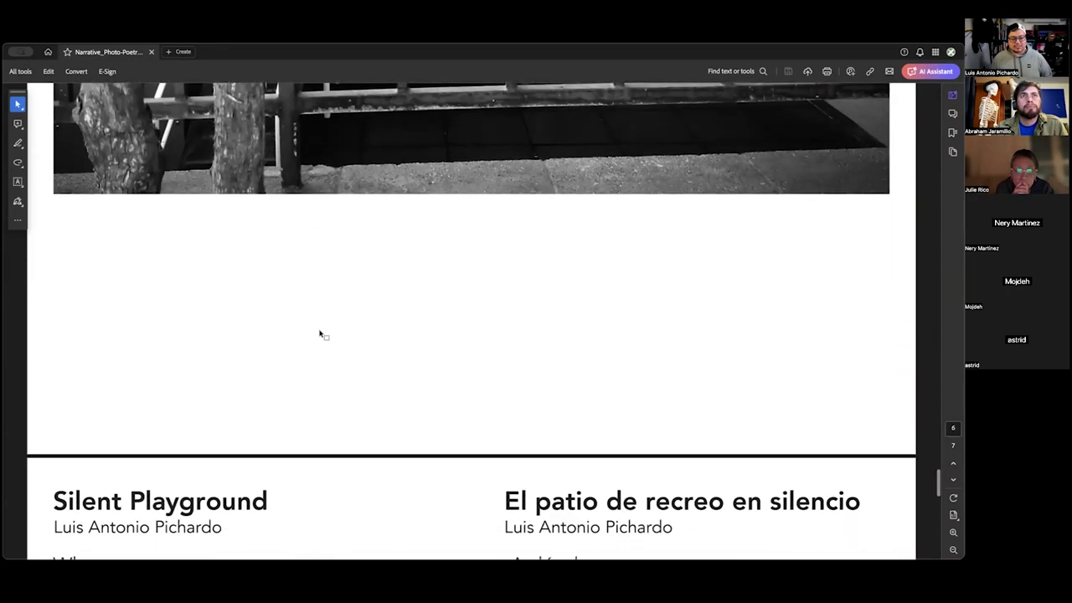
scroll(319, 334, down, 5)
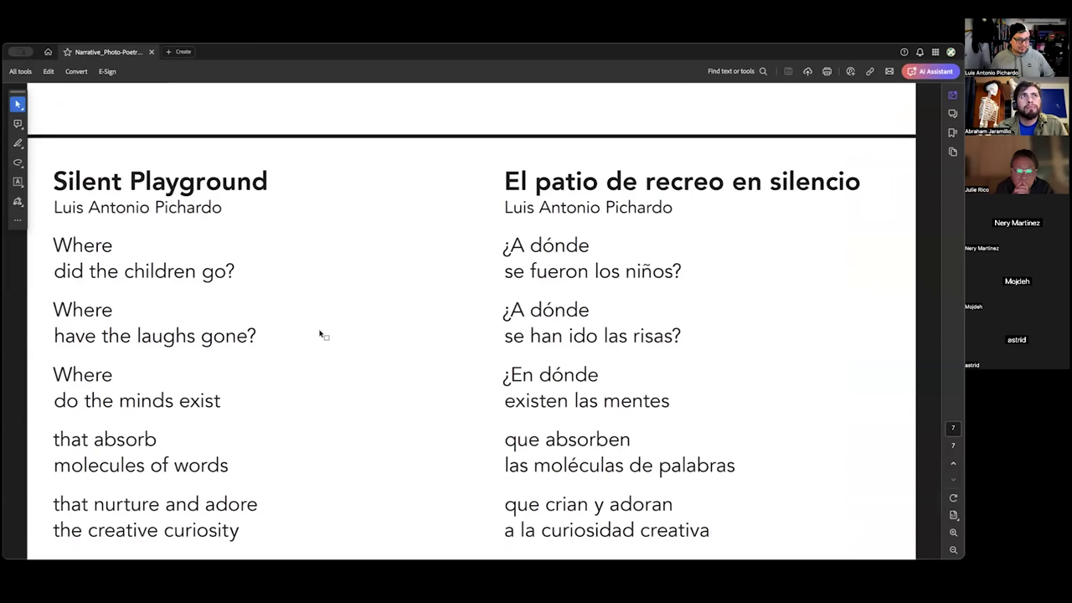
scroll(319, 334, down, 2)
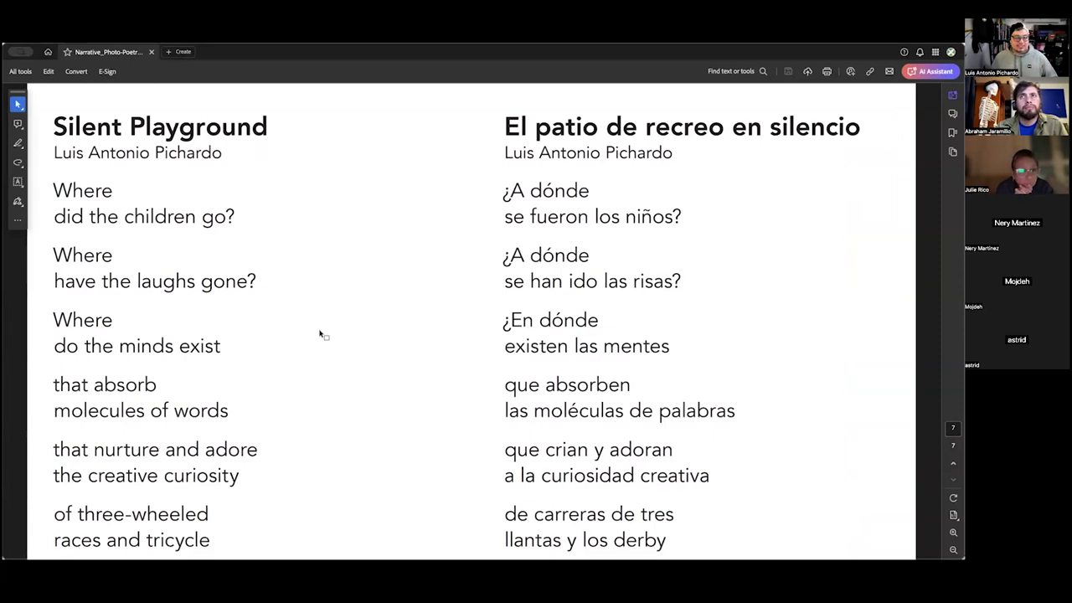
scroll(319, 334, up, 20)
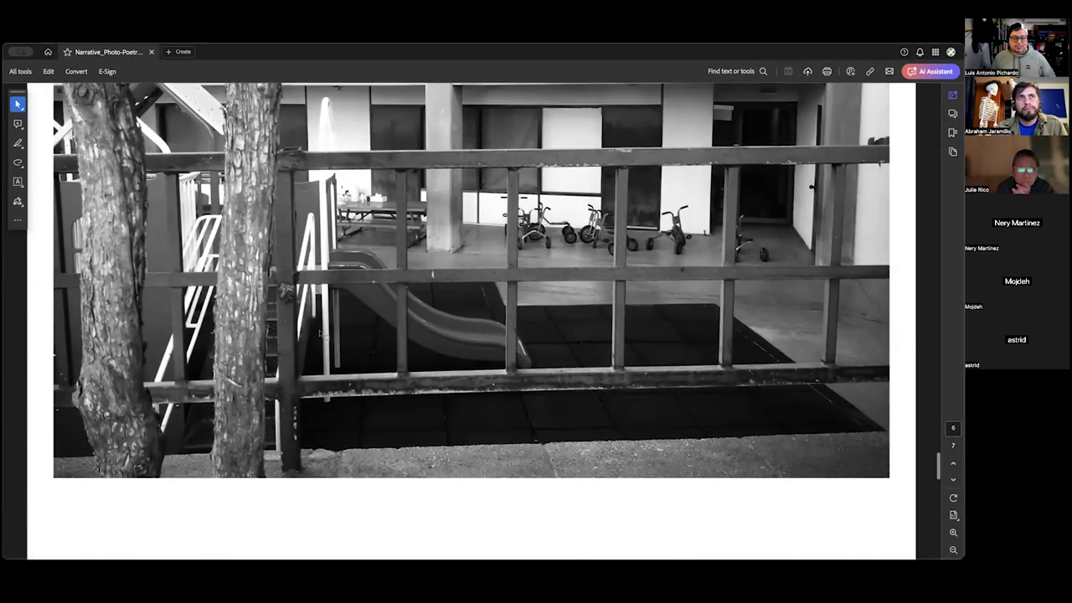
scroll(322, 333, up, 3)
scroll(318, 329, down, 15)
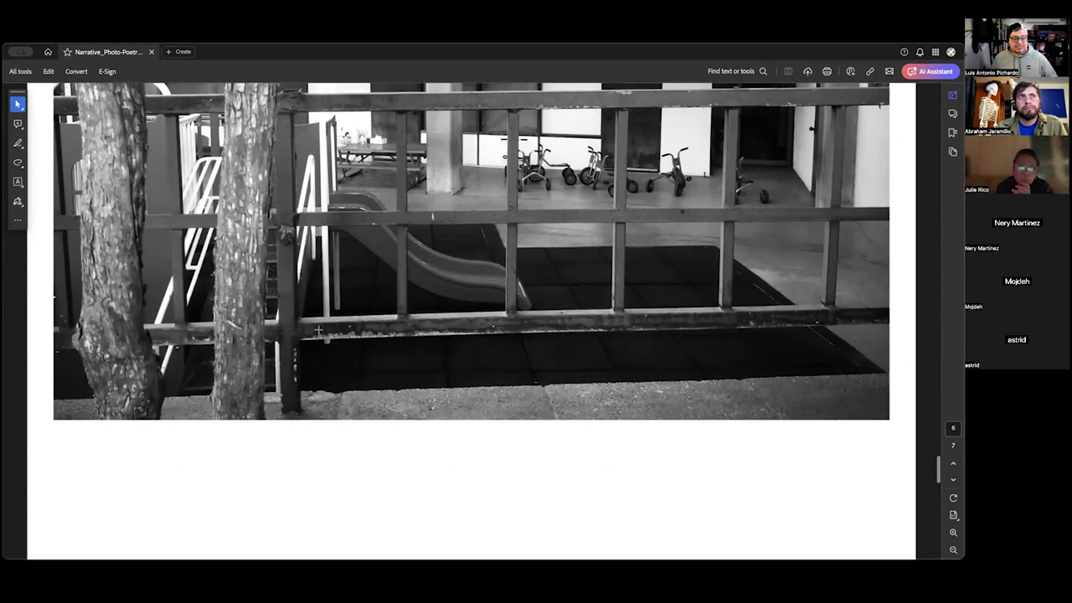
scroll(318, 329, down, 3)
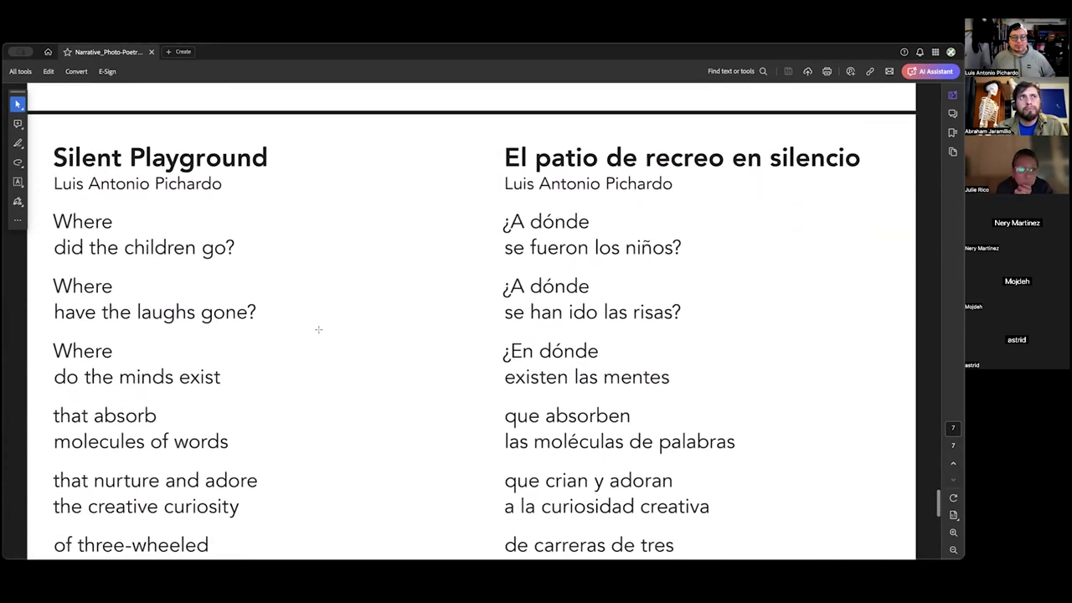